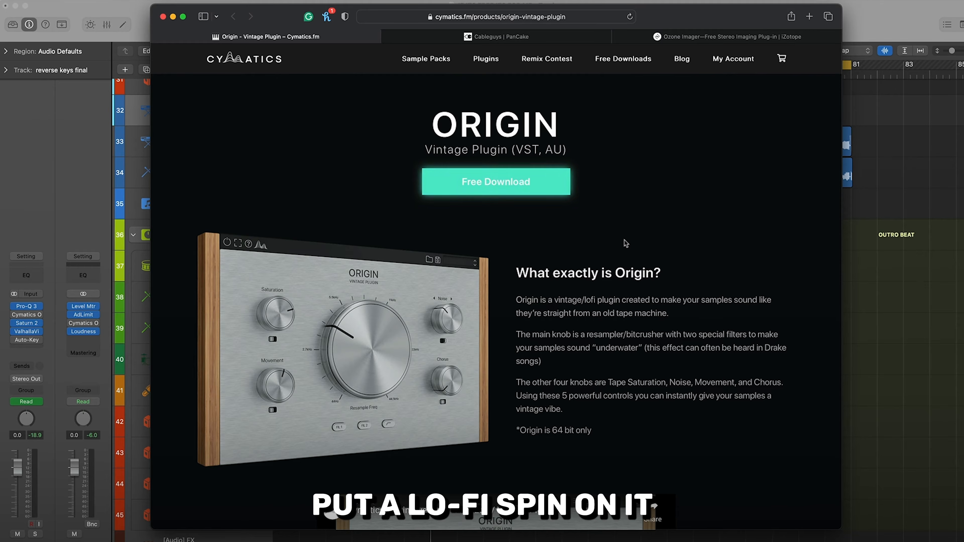
Switch to the Logic Pro project and play the outro beat without the Origin plug-in
drag(668, 313, 538, 317)
click(682, 249)
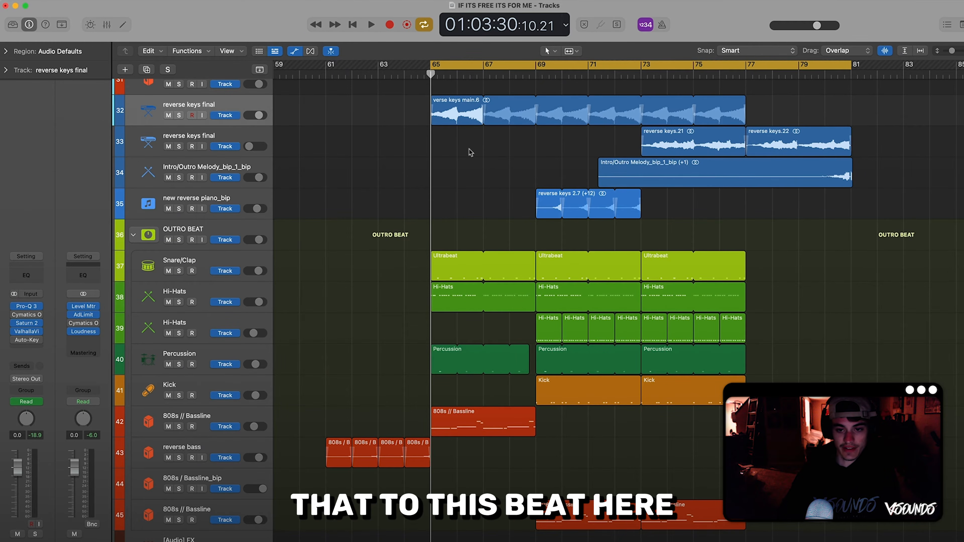
scroll(467, 150, down, 1)
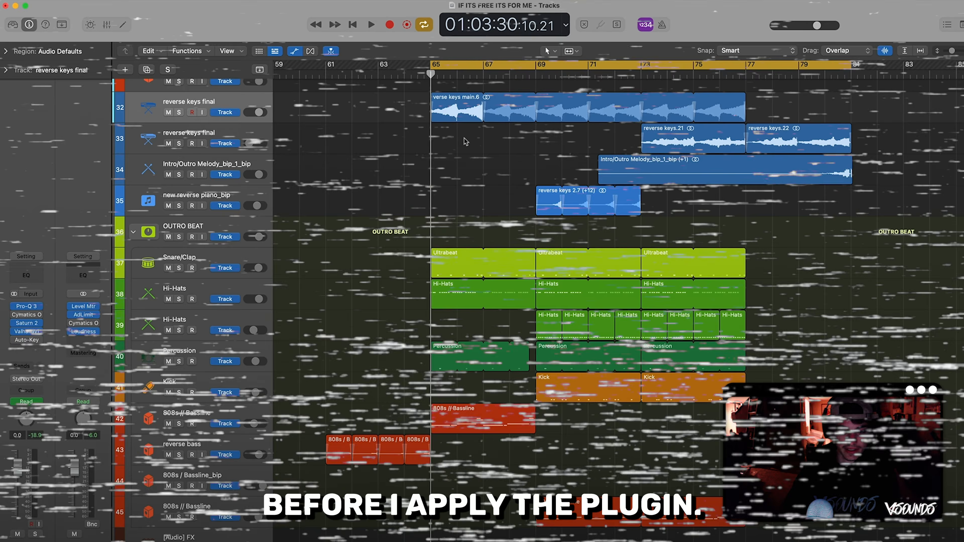
key(space)
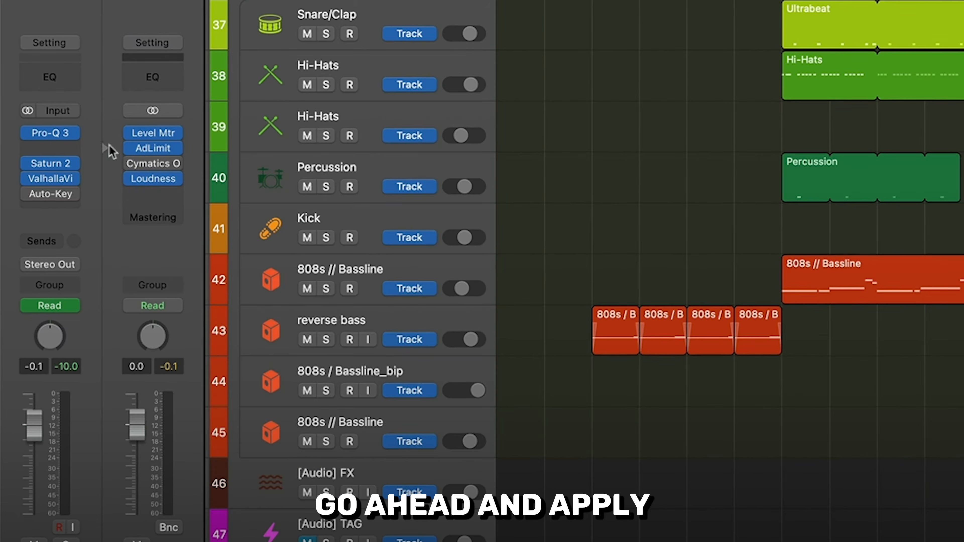
Insert a stereo Cymatics Origin on the reverse keys final track, enable it and play the soloed keys through it
click(72, 148)
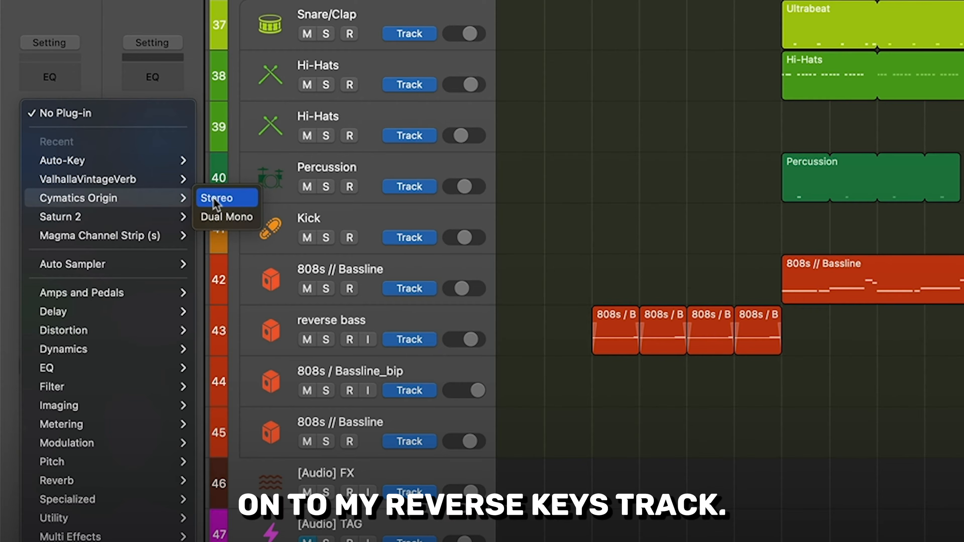
click(216, 198)
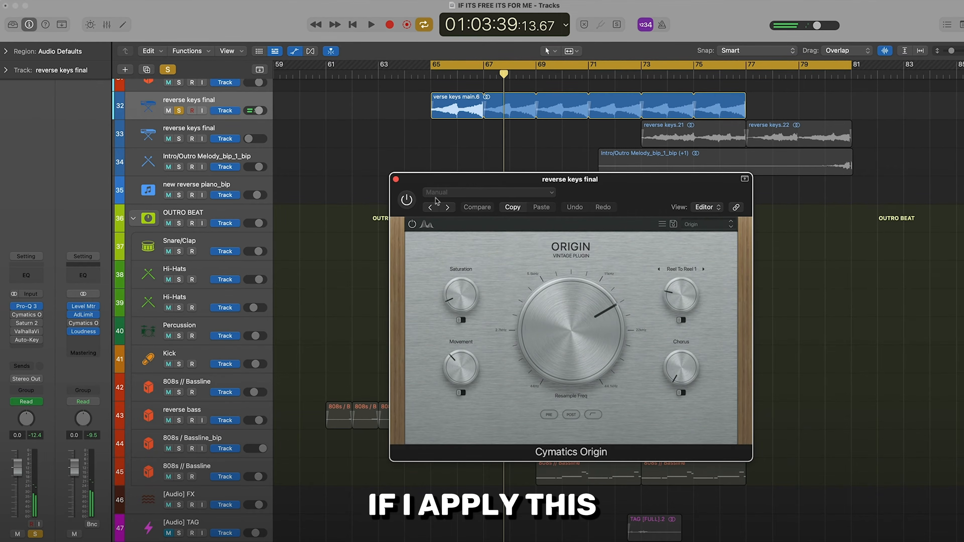
click(407, 200)
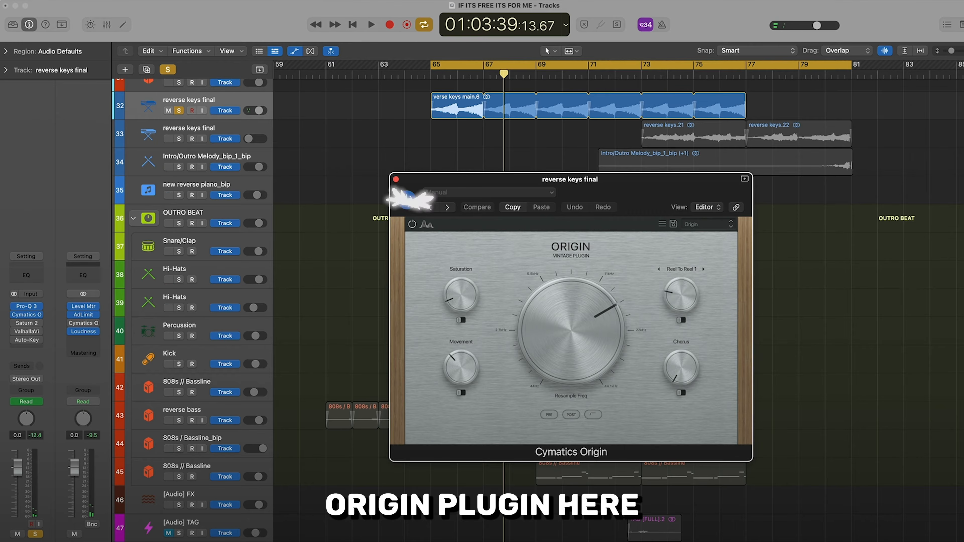
key(space)
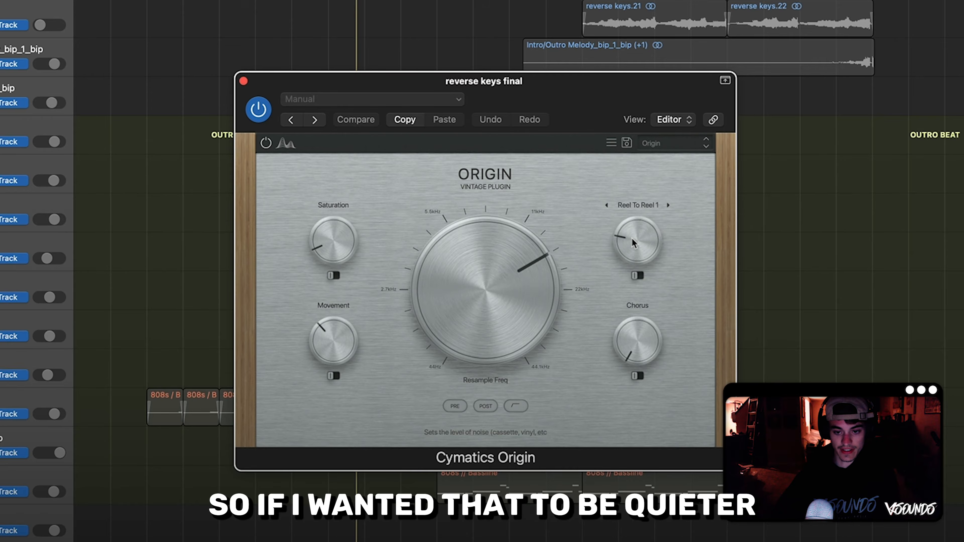
Adjust Origin's knobs: noise level to minimum, Saturation 19 %, Movement slightly higher and Chorus 33 %
mouse_move(632, 239)
mouse_down()
mouse_move(627, 275)
mouse_move(623, 215)
mouse_move(624, 247)
mouse_up()
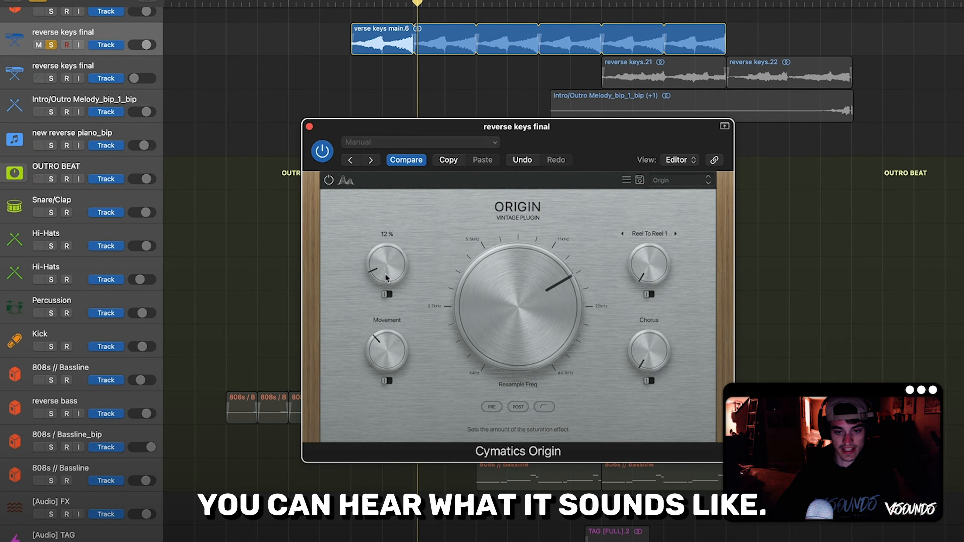
key(space)
mouse_move(386, 278)
mouse_down()
mouse_move(384, 245)
mouse_move(377, 271)
mouse_up()
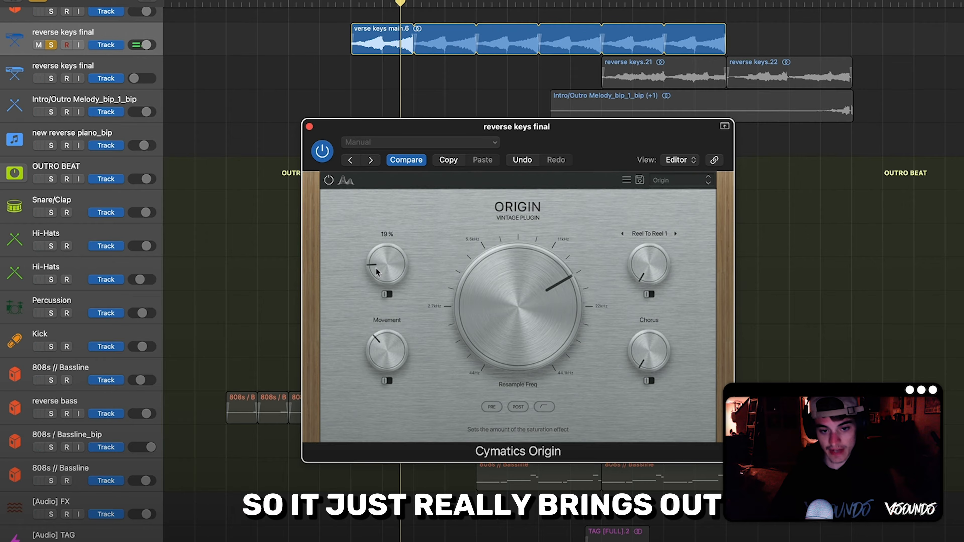
mouse_move(382, 349)
mouse_down()
mouse_move(376, 388)
mouse_move(376, 374)
mouse_move(386, 382)
mouse_move(390, 327)
mouse_move(374, 317)
mouse_move(384, 346)
mouse_up()
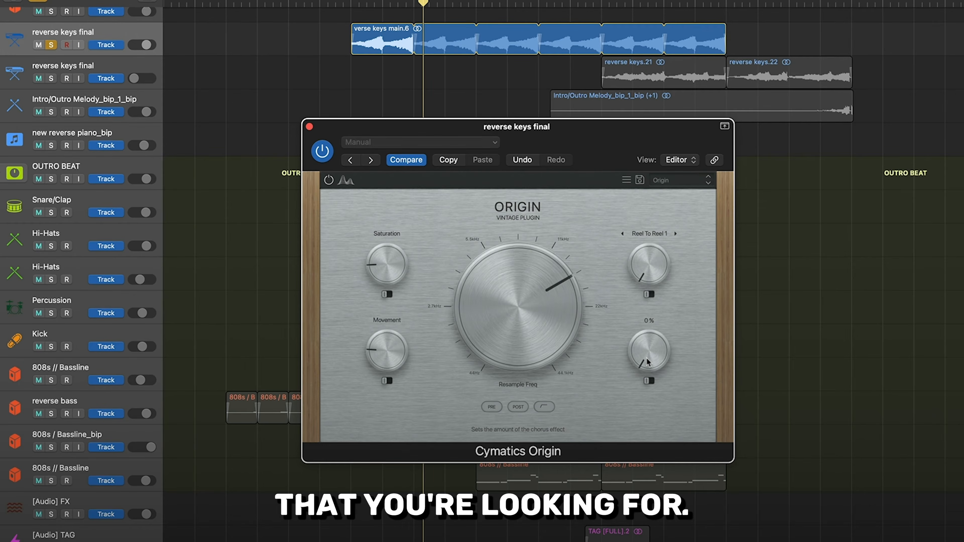
drag(647, 362, 641, 323)
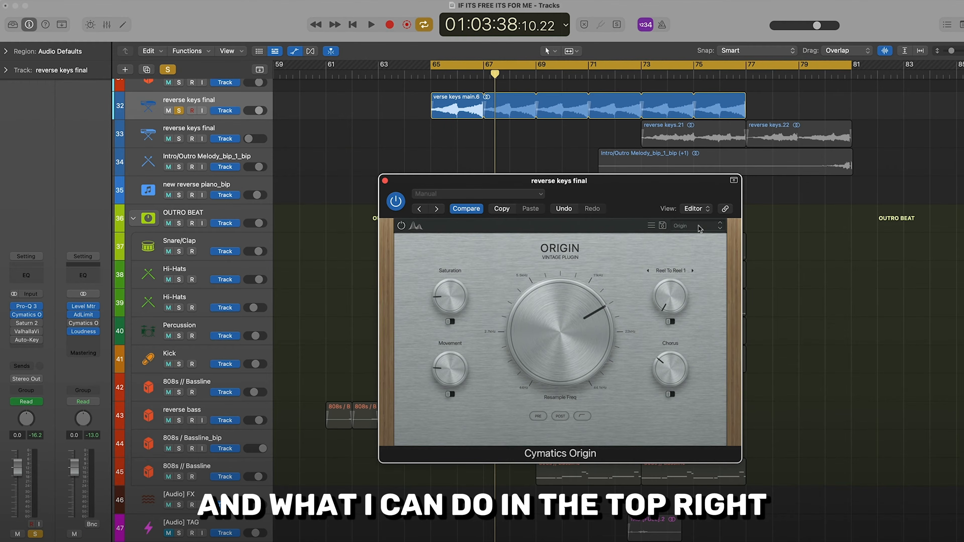
Load Origin's Lofi factory preset and take the reverse keys track out of solo to hear it in the full beat
click(700, 227)
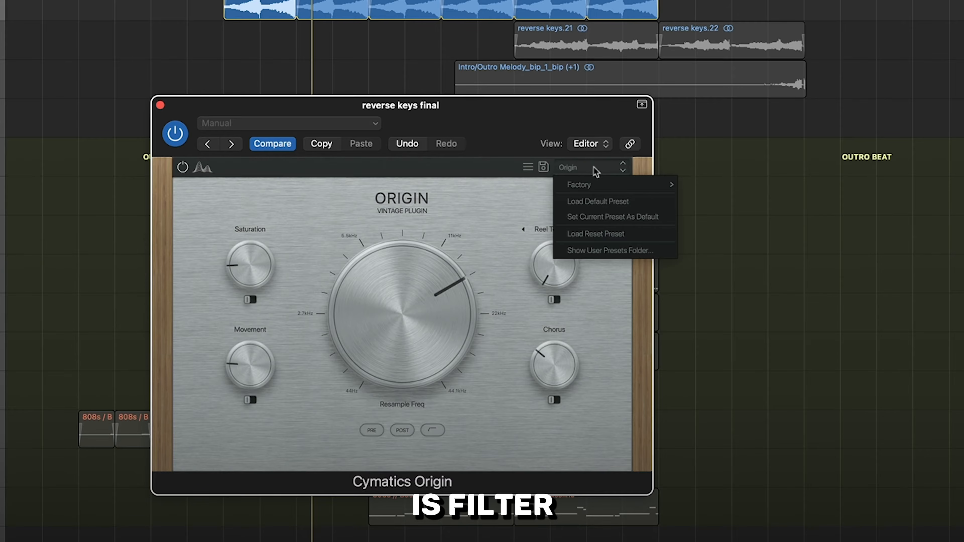
mouse_move(708, 243)
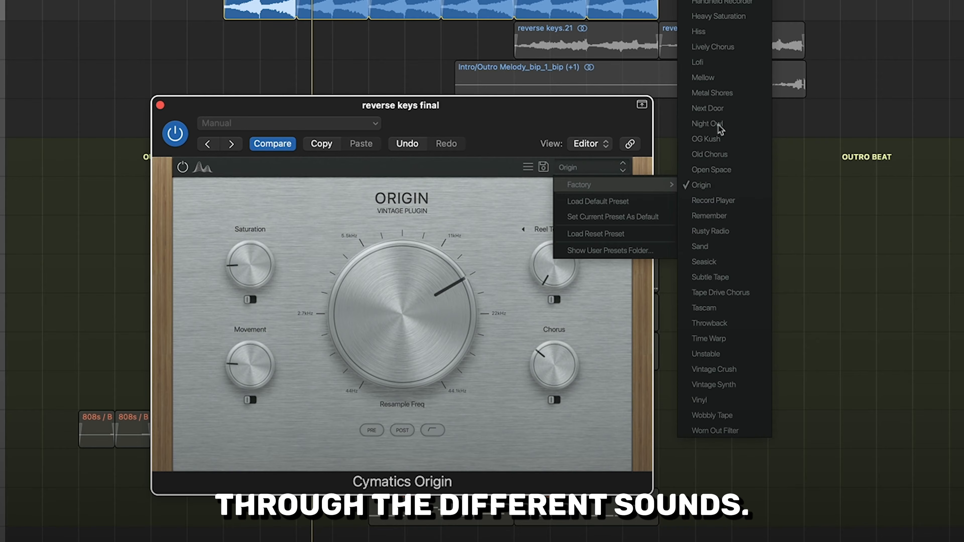
click(709, 64)
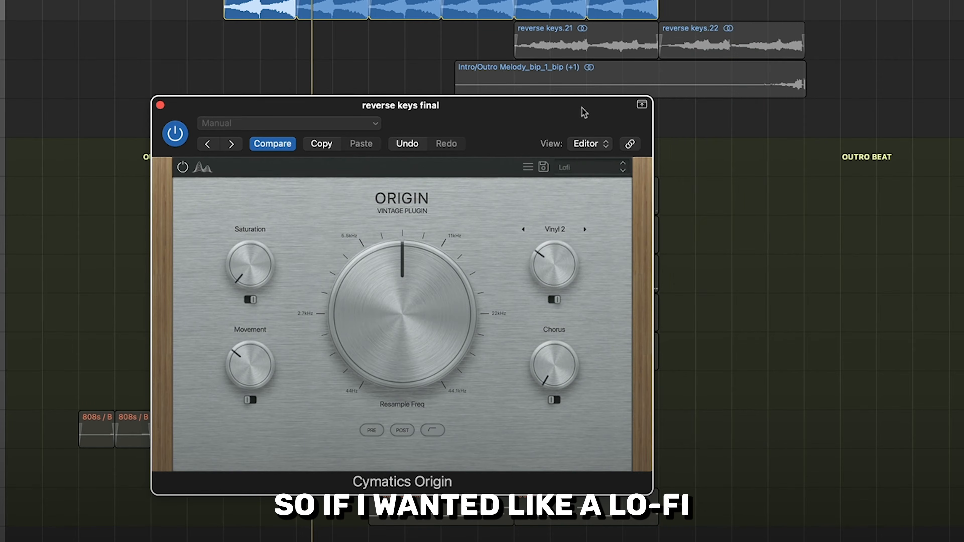
drag(582, 112, 564, 114)
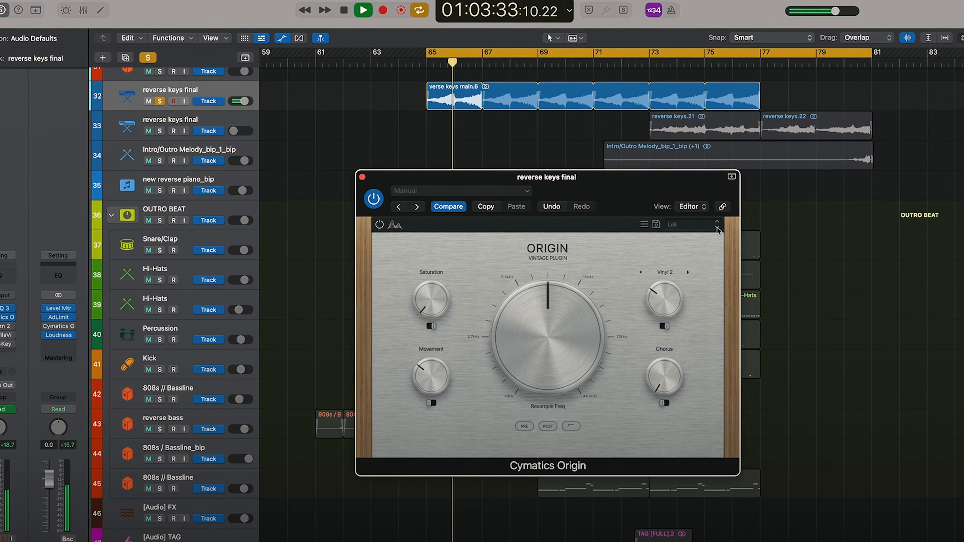
click(159, 100)
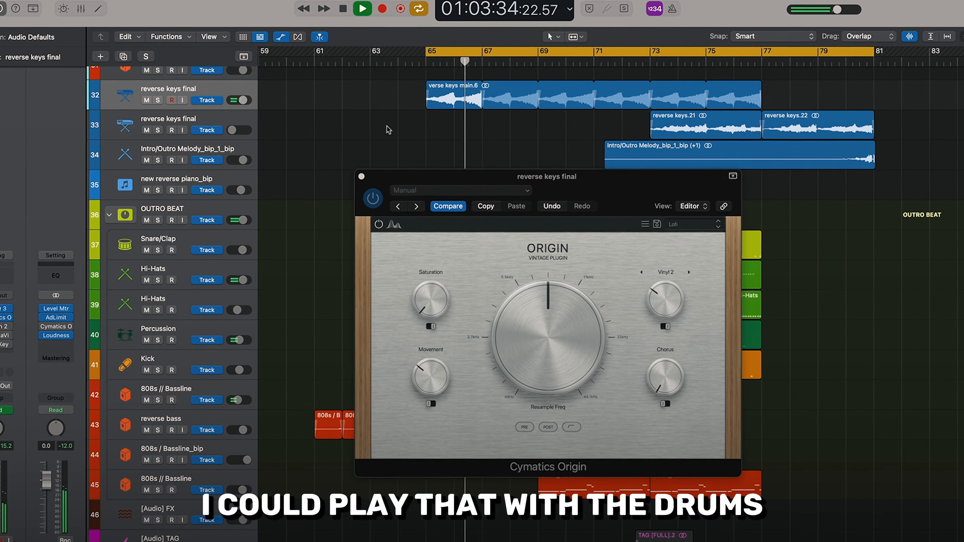
Audition Origin's Mellow factory preset in the full beat and switch to the OG Kush preset
click(723, 227)
mouse_move(721, 236)
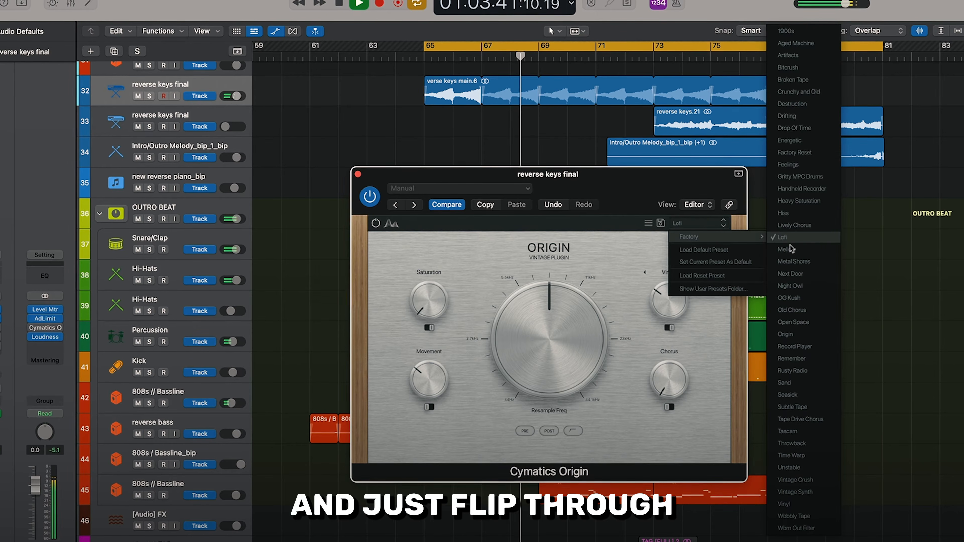
click(789, 250)
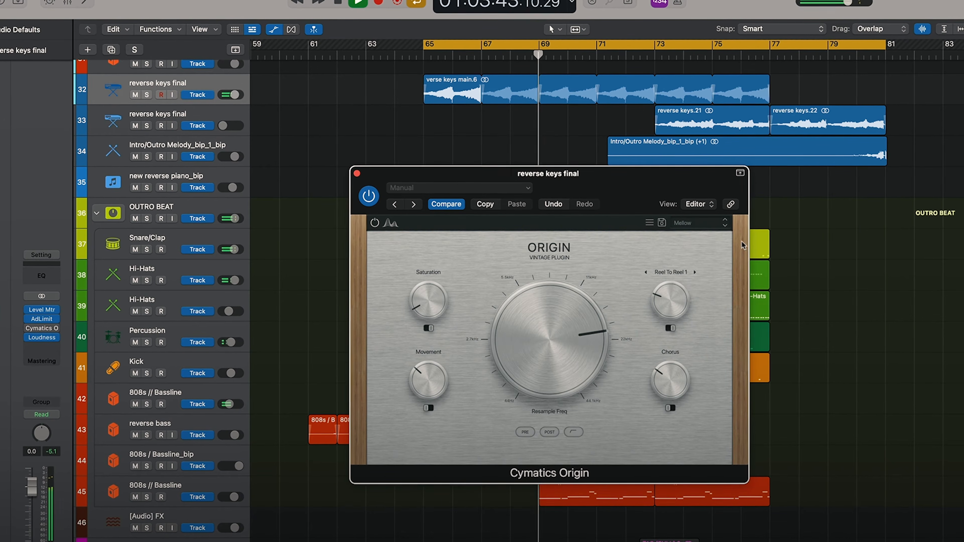
click(724, 227)
mouse_move(730, 235)
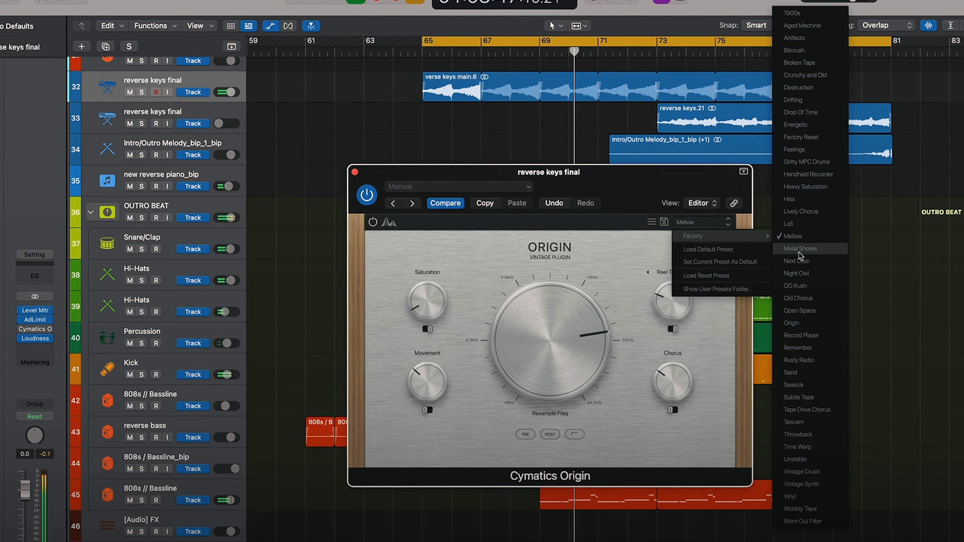
click(799, 287)
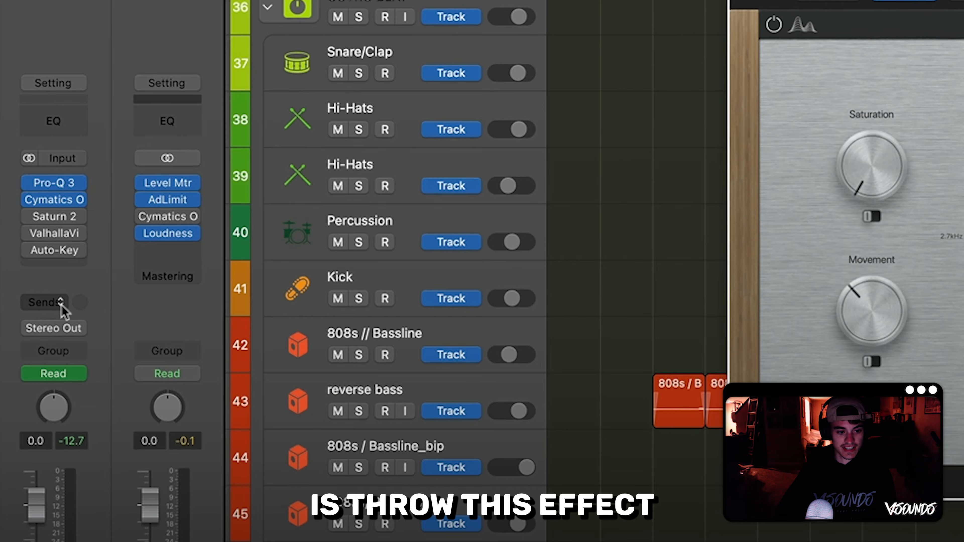
Create a send to Bus 90 on the reverse keys track and move Cymatics Origin onto the bus's aux channel
click(27, 366)
mouse_move(45, 388)
mouse_move(150, 493)
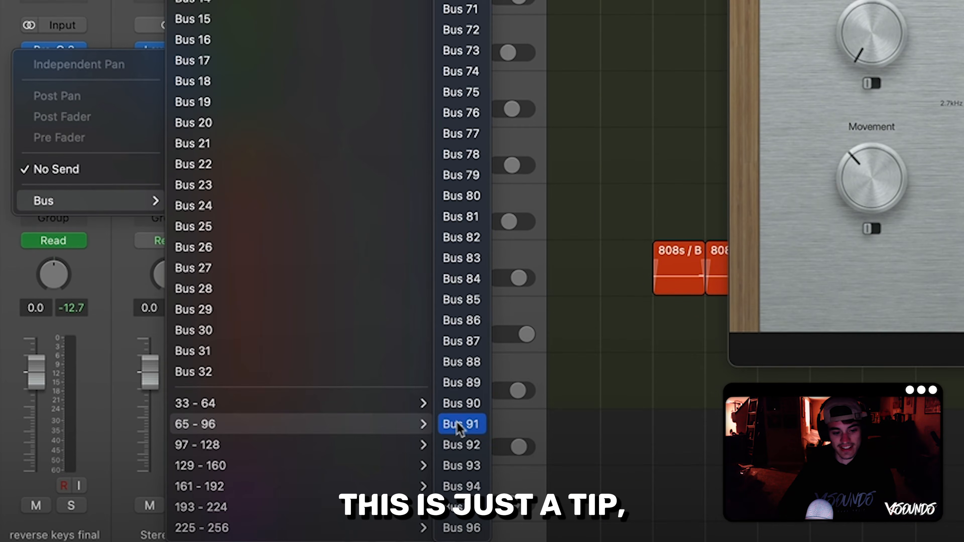
click(469, 403)
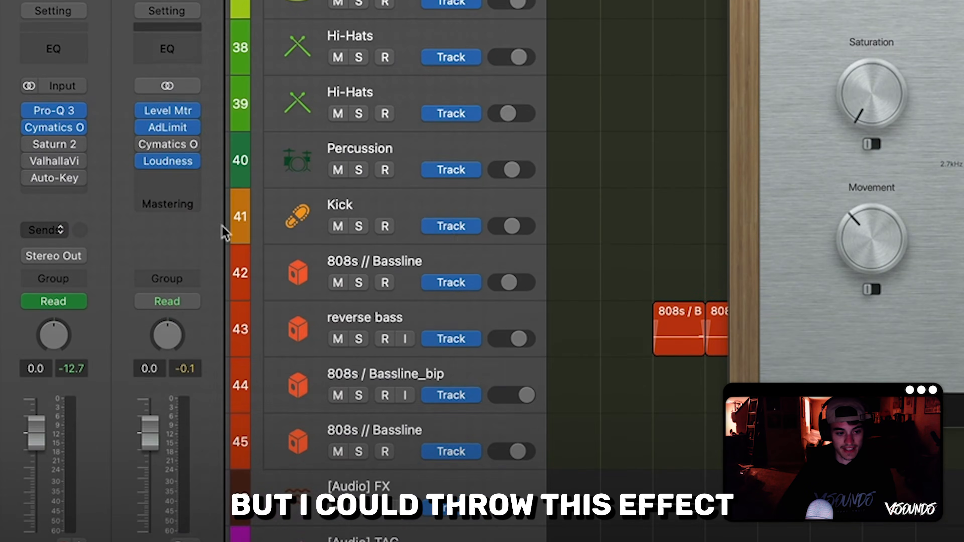
mouse_move(59, 196)
drag(58, 196, 170, 182)
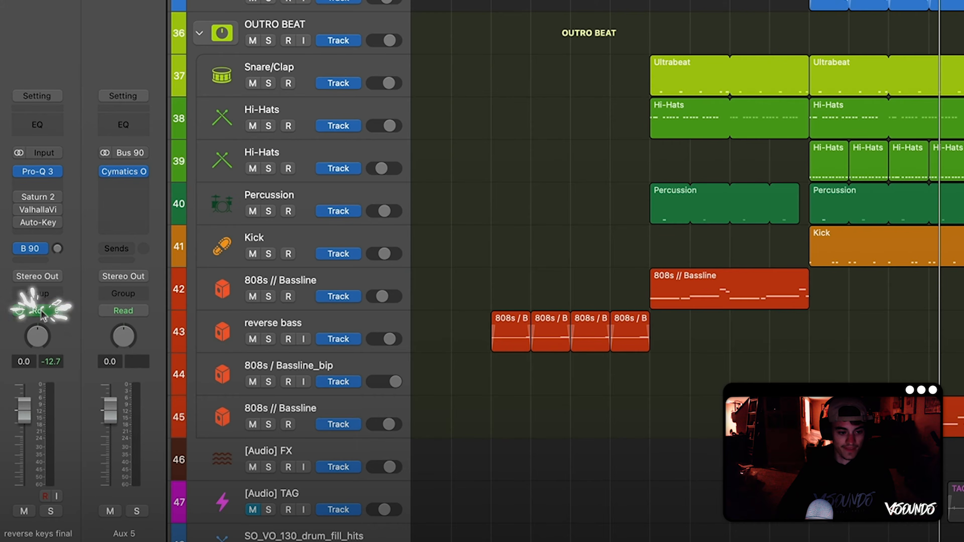
Set the reverse keys track's automation mode to Touch and raise and lower its Bus 90 send level during playback
click(26, 402)
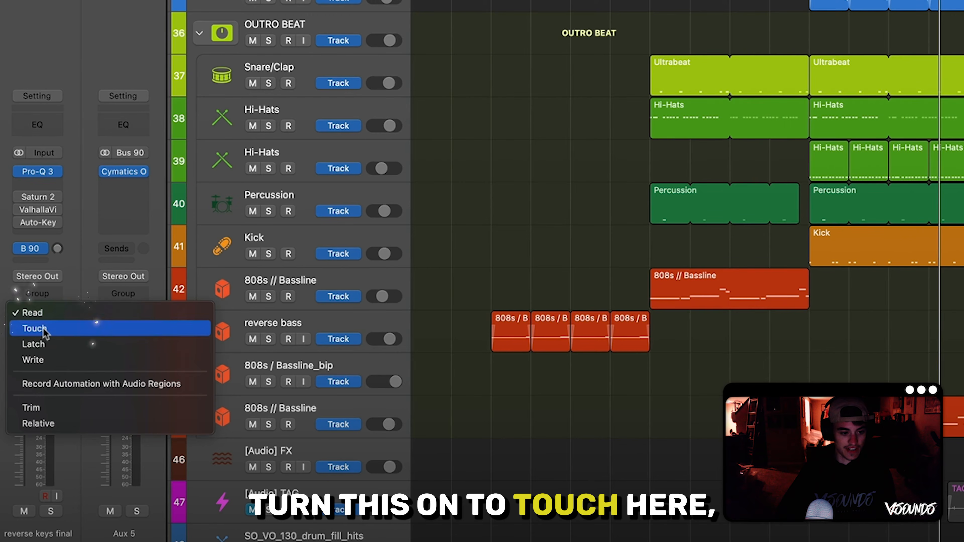
click(45, 332)
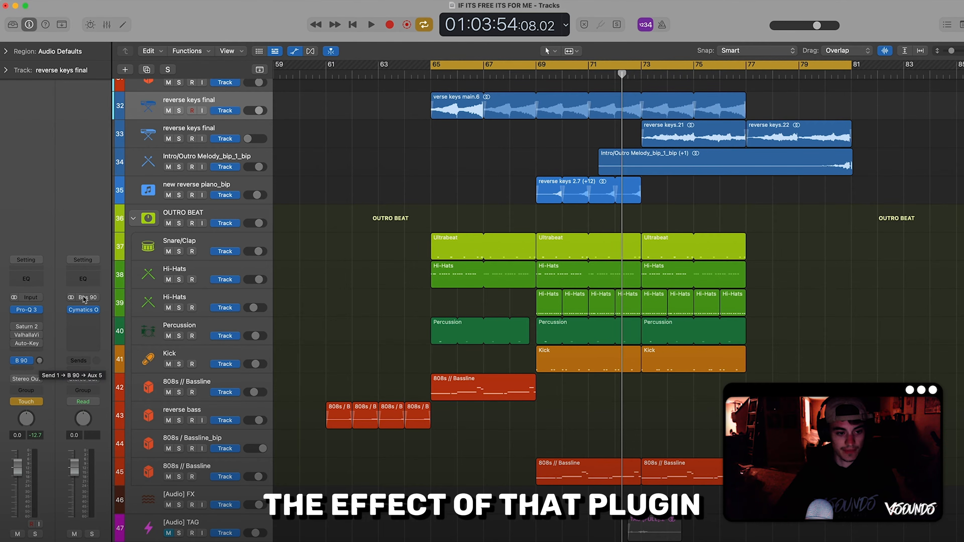
key(space)
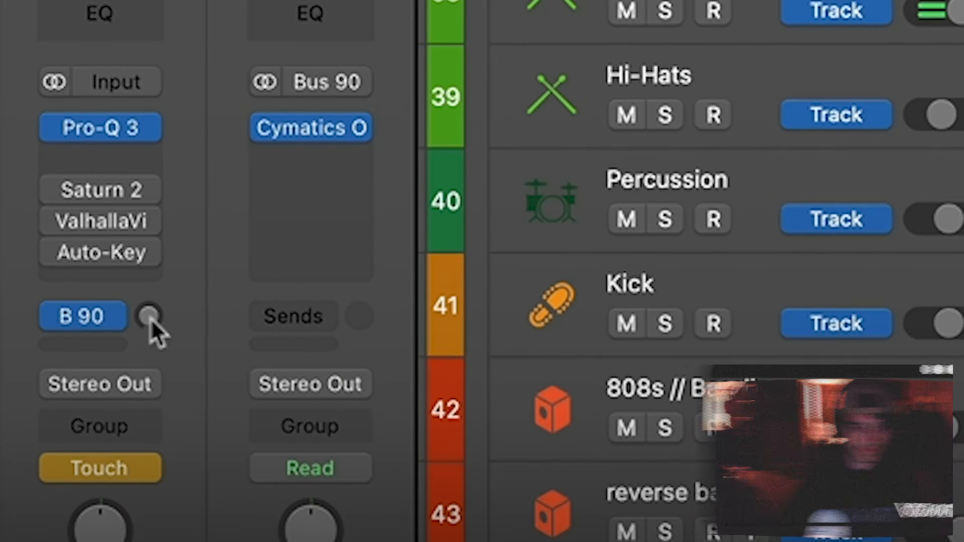
drag(39, 362, 39, 361)
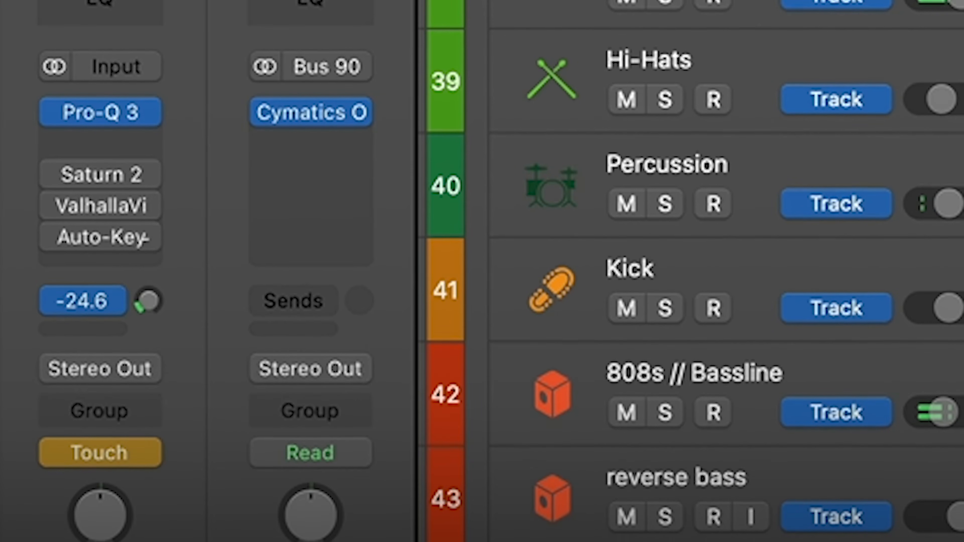
drag(146, 236, 134, 274)
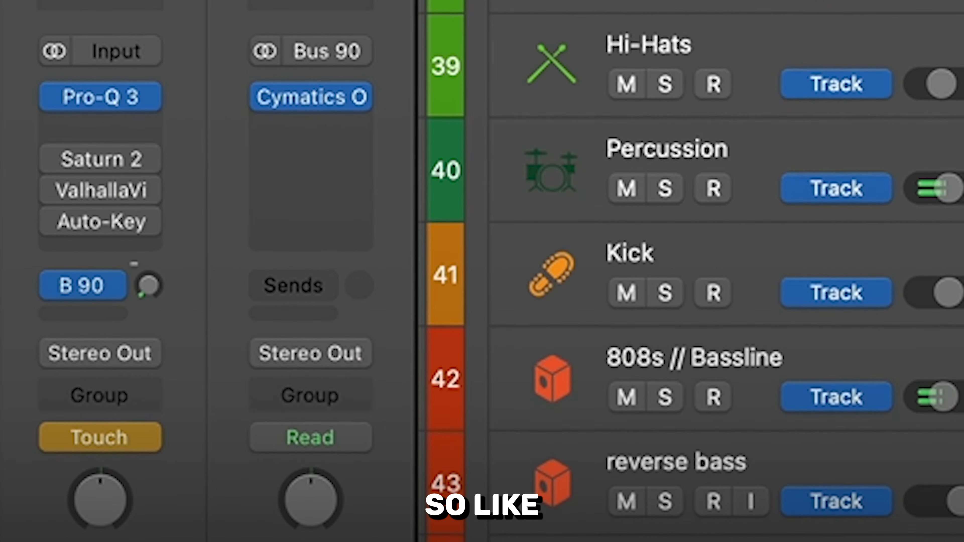
drag(148, 282, 148, 266)
mouse_move(125, 95)
mouse_down()
mouse_move(125, 59)
mouse_move(125, 83)
mouse_up()
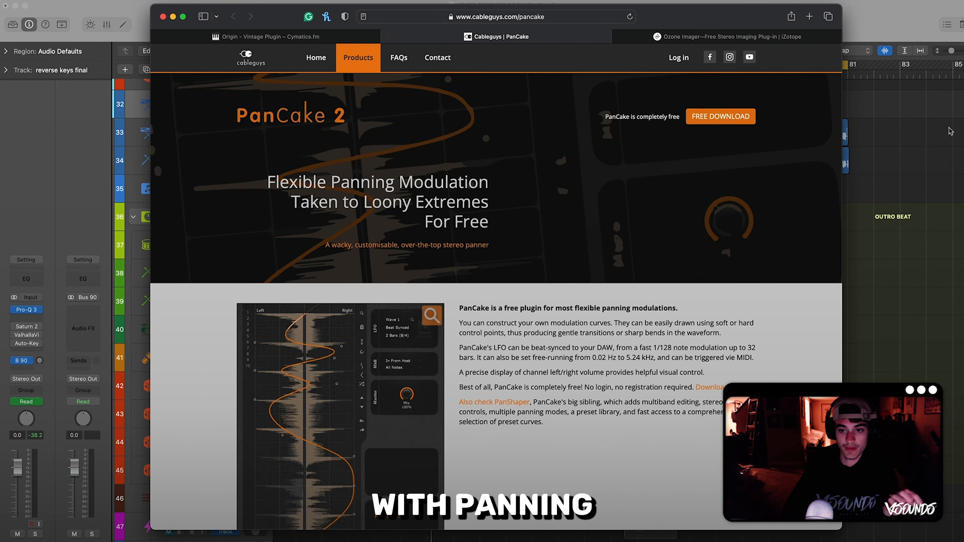
Switch back to the Logic Pro project and listen to the soloed first Hi-Hats layer from bar 69
click(929, 136)
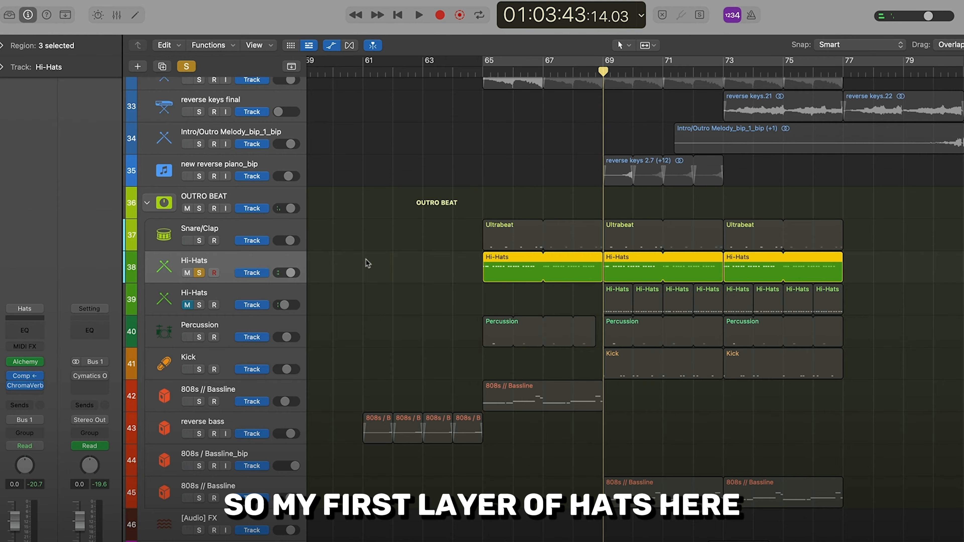
key(space)
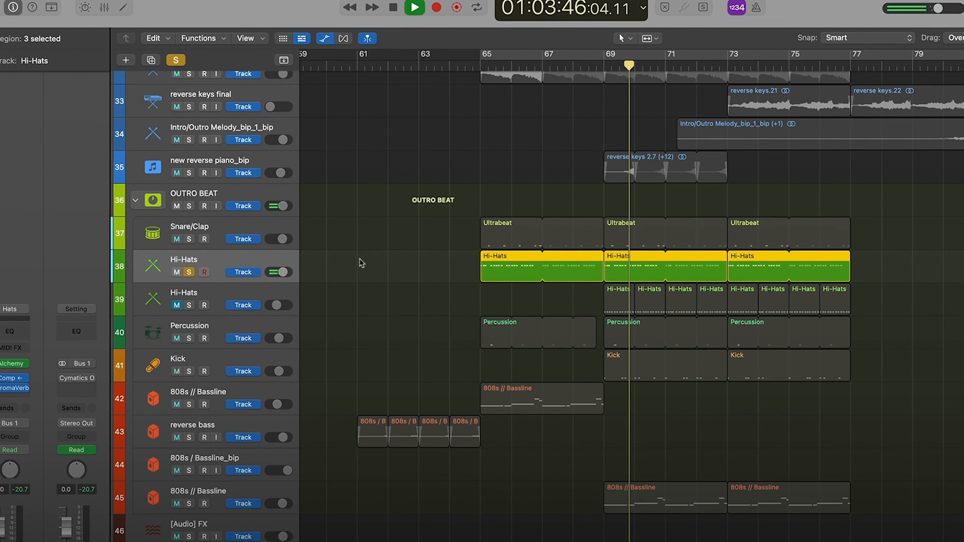
key(space)
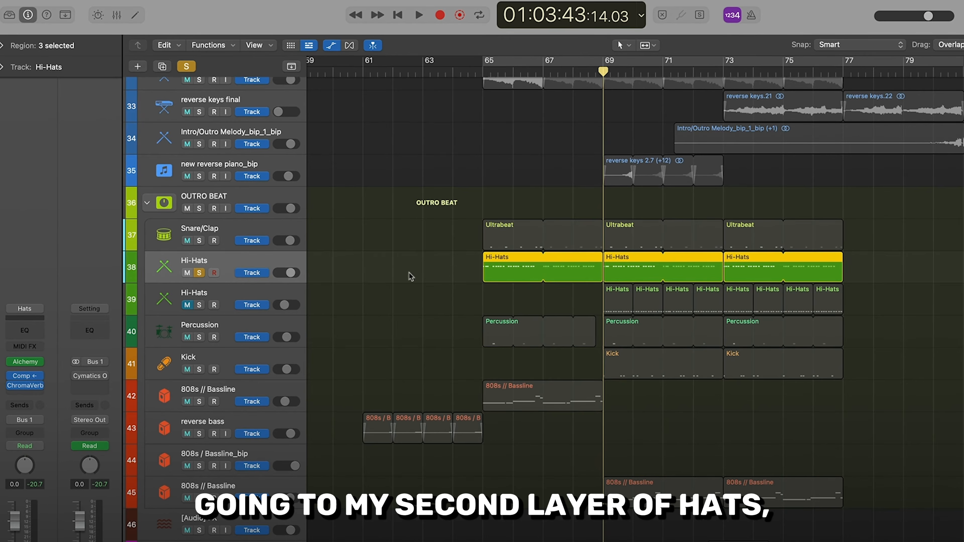
Solo the second Hi-Hats layer on track 39 as well and play both layers together
click(200, 287)
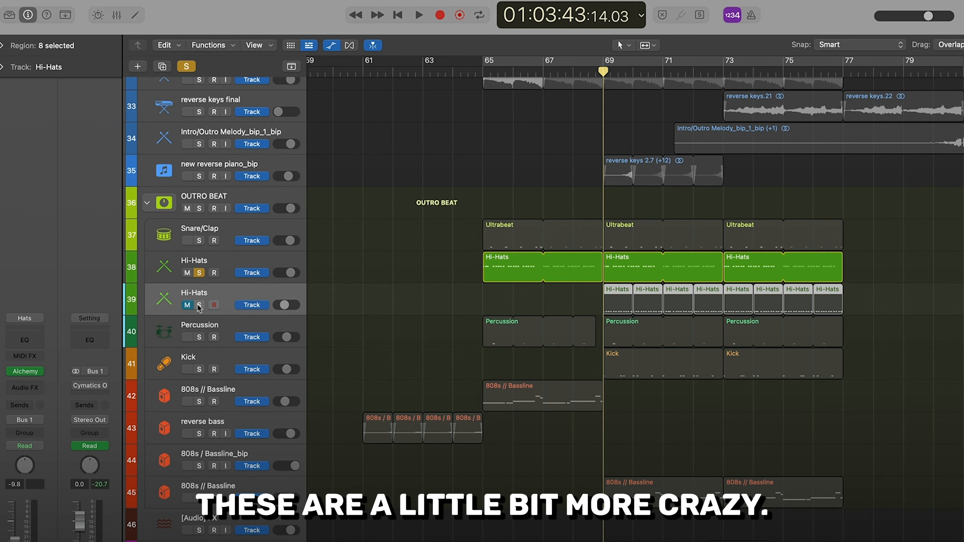
click(198, 305)
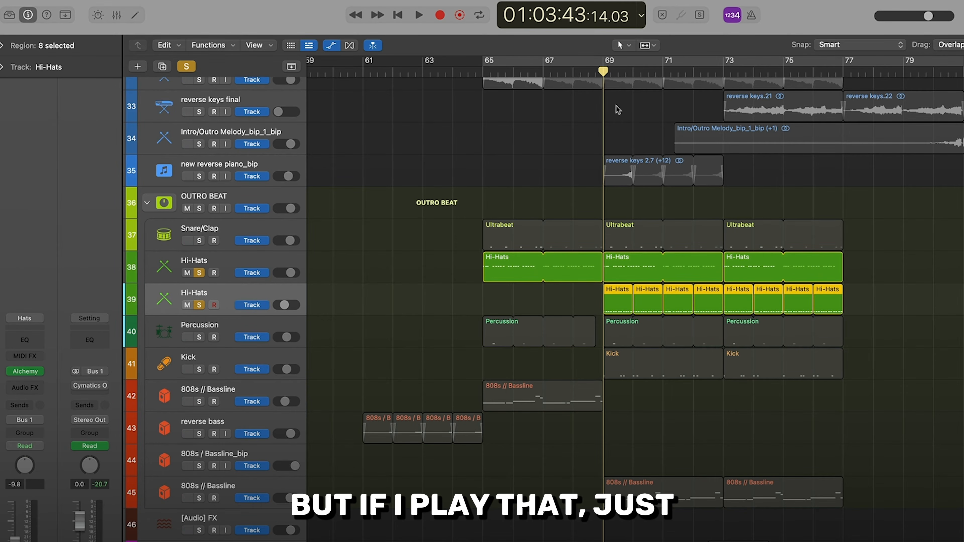
key(space)
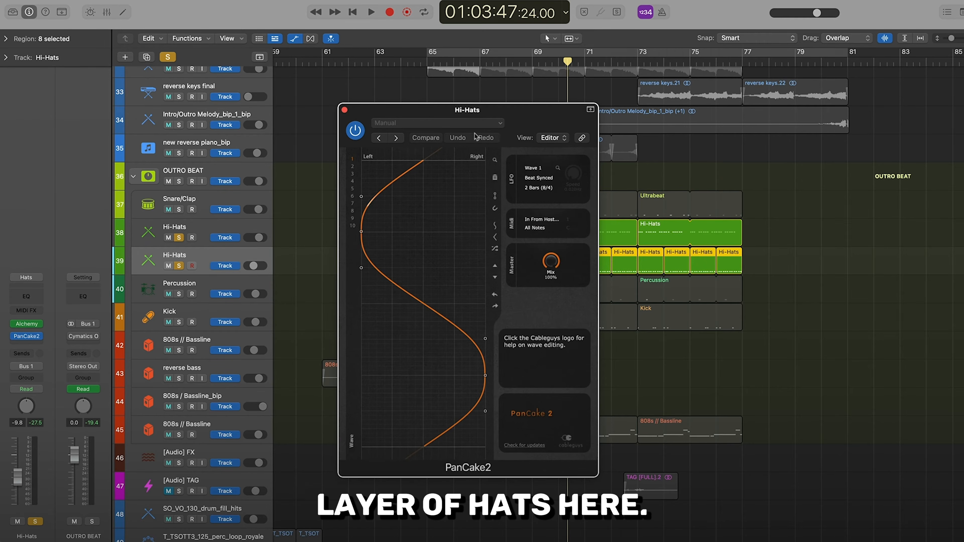
Compare the two soloed hi-hat layers during playback with PanCake 2 bypassed and switched back on
drag(500, 119, 468, 119)
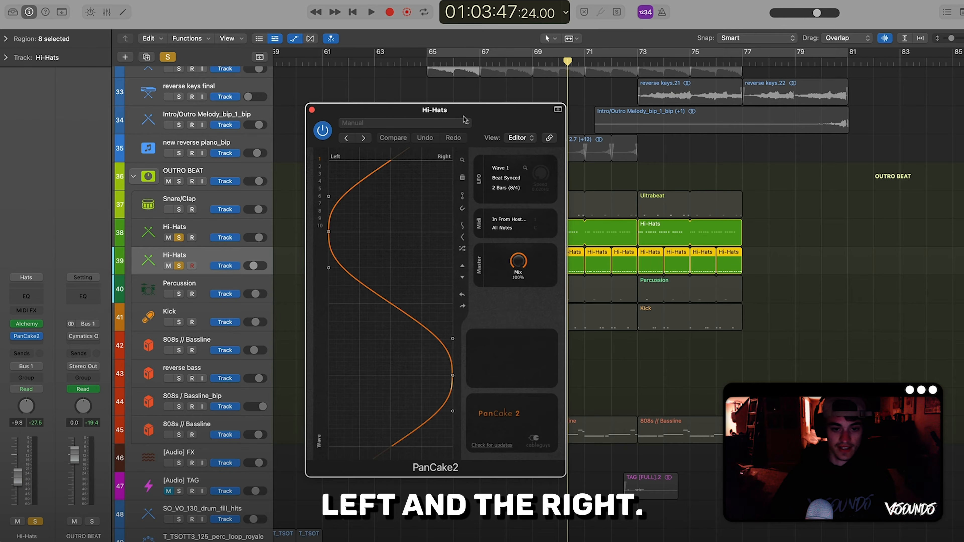
drag(494, 110, 401, 142)
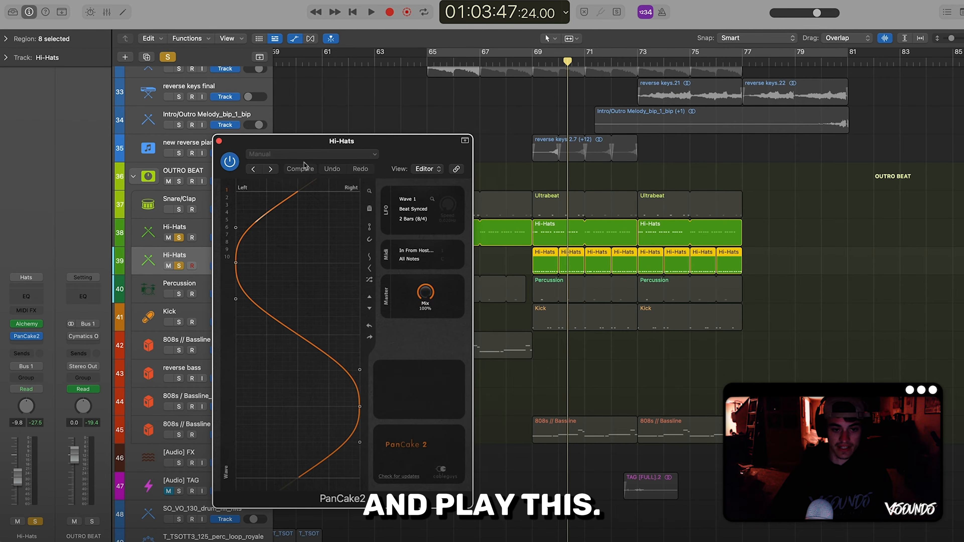
click(230, 162)
key(space)
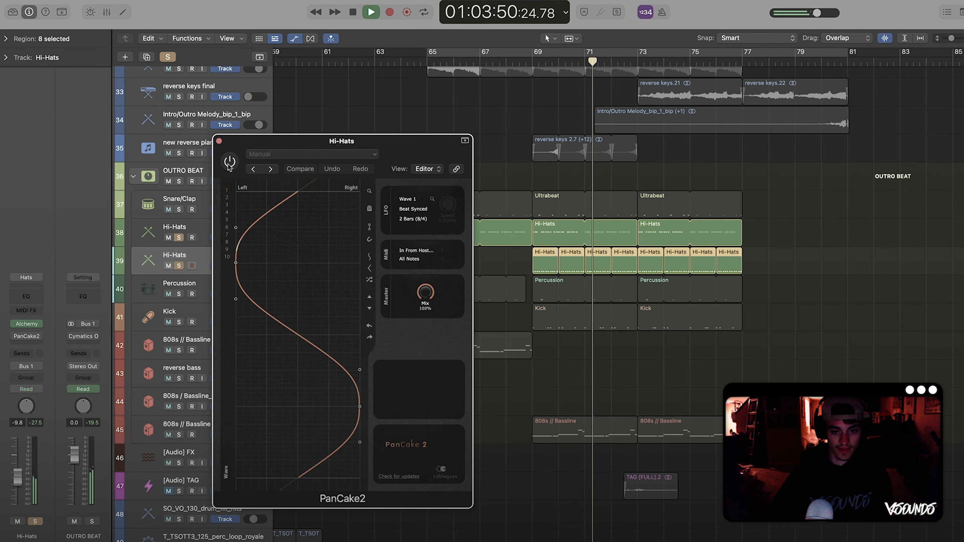
click(230, 163)
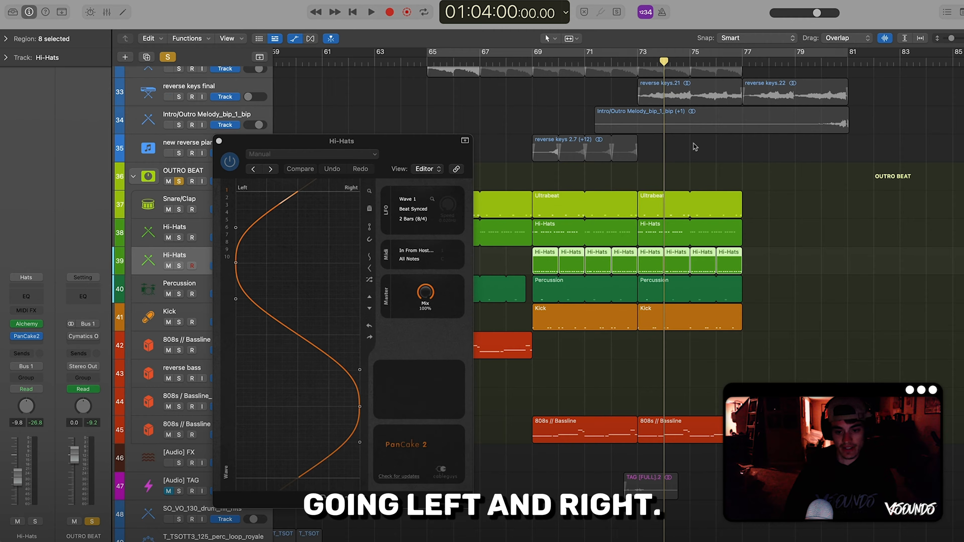
Play the outro beat's full drums with the panned hats, and turn on the cycle range from bar 65 to 81
key(space)
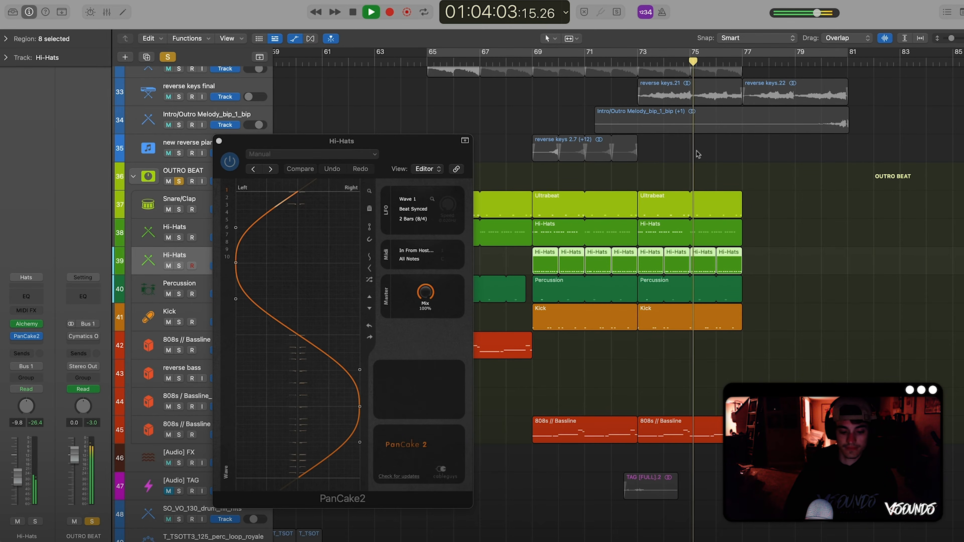
key(space)
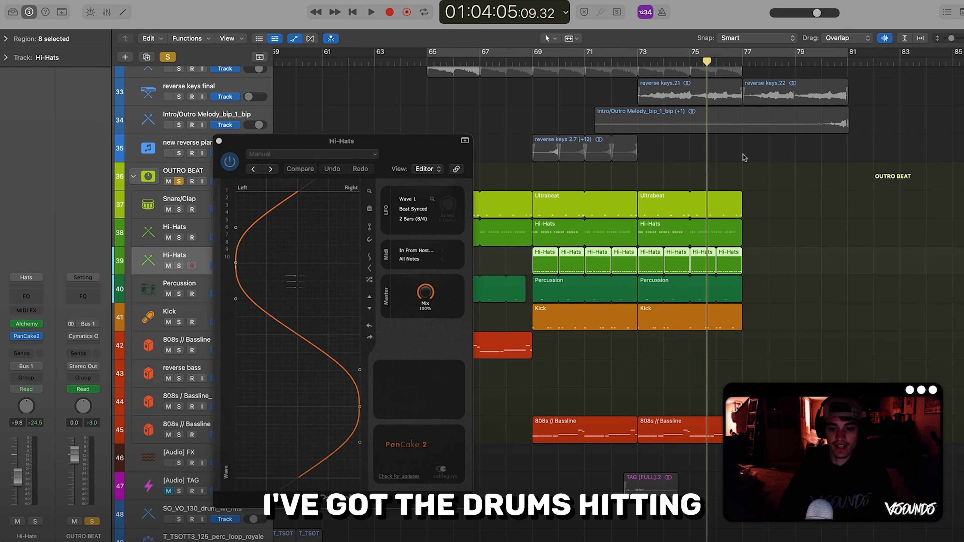
click(744, 158)
click(493, 52)
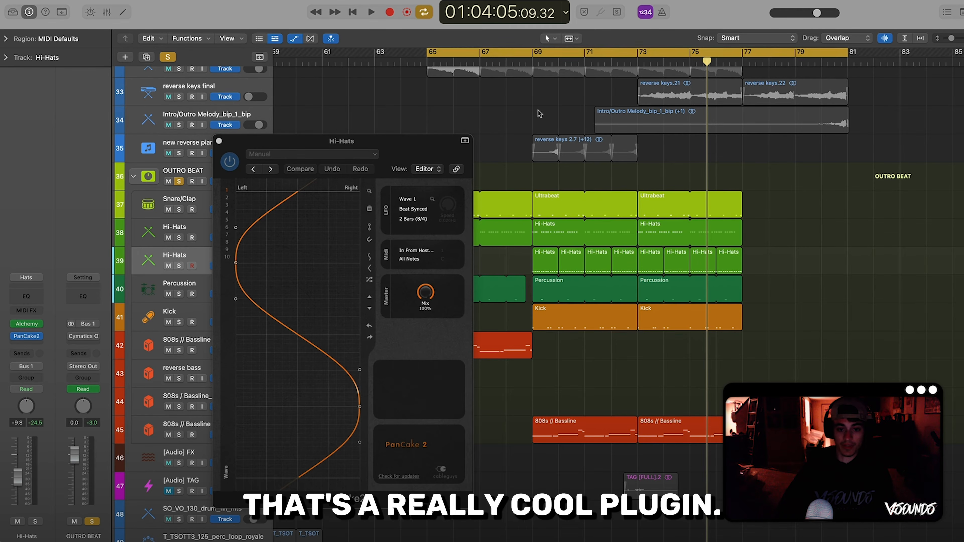
Close the hi-hats' PanCake 2, solo the reverse keys final track 32 and insert a stereo PanCake2 after Pro-Q 3
scroll(539, 113, up, 3)
click(219, 141)
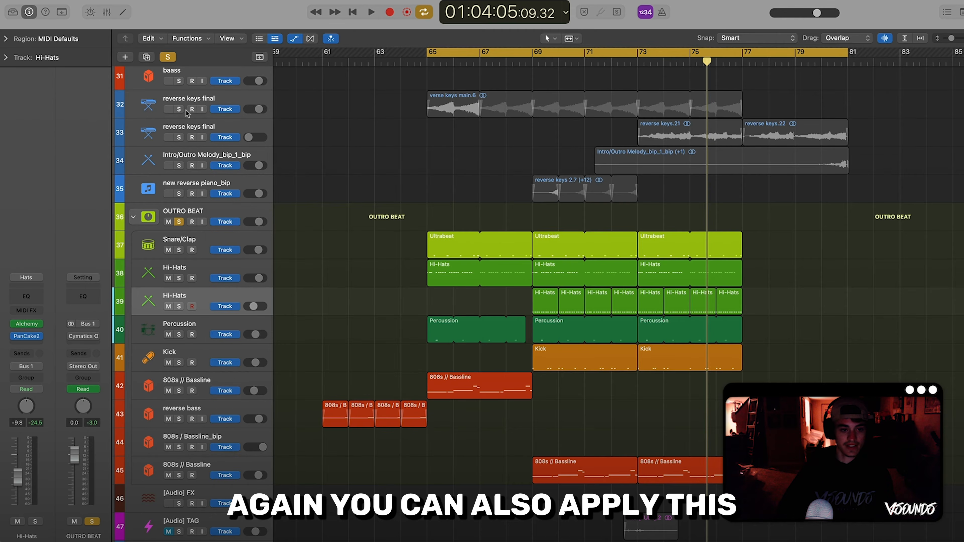
click(179, 109)
click(189, 102)
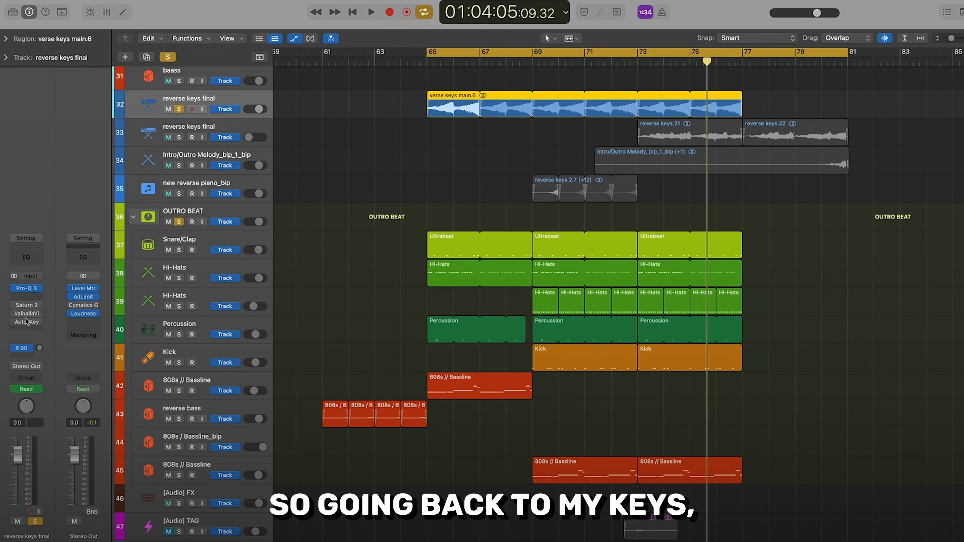
click(27, 297)
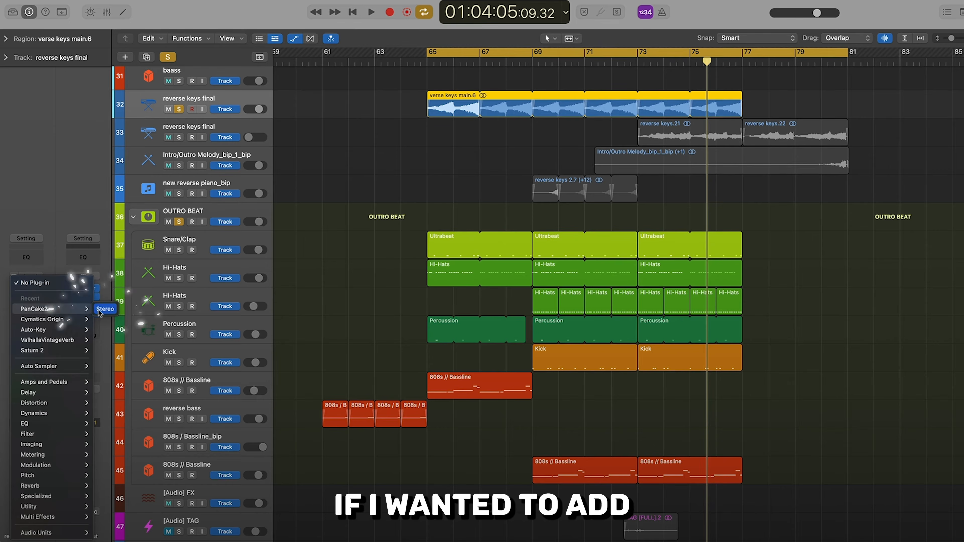
click(100, 311)
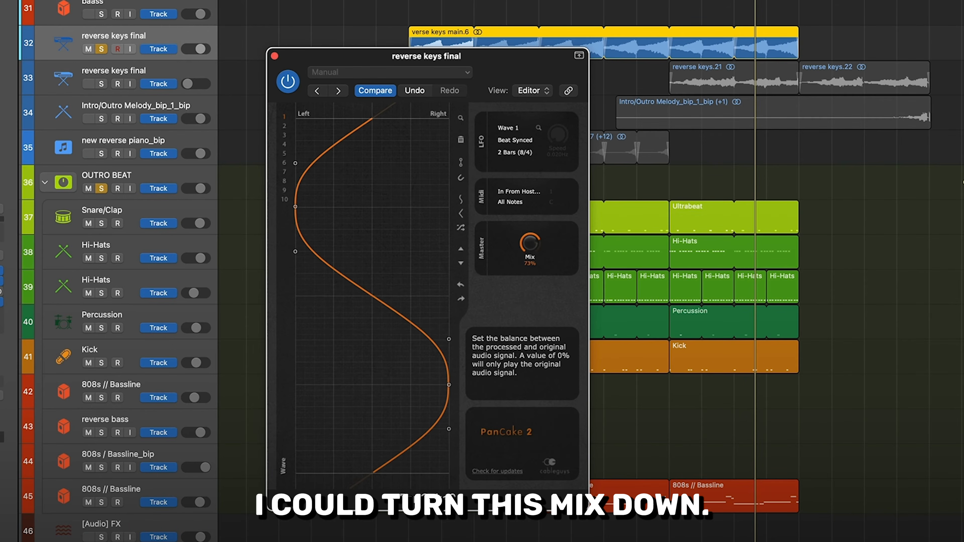
Try lower PanCake 2 Mix levels on the looping reverse keys, bringing the Mix down to 0%
drag(530, 244, 529, 252)
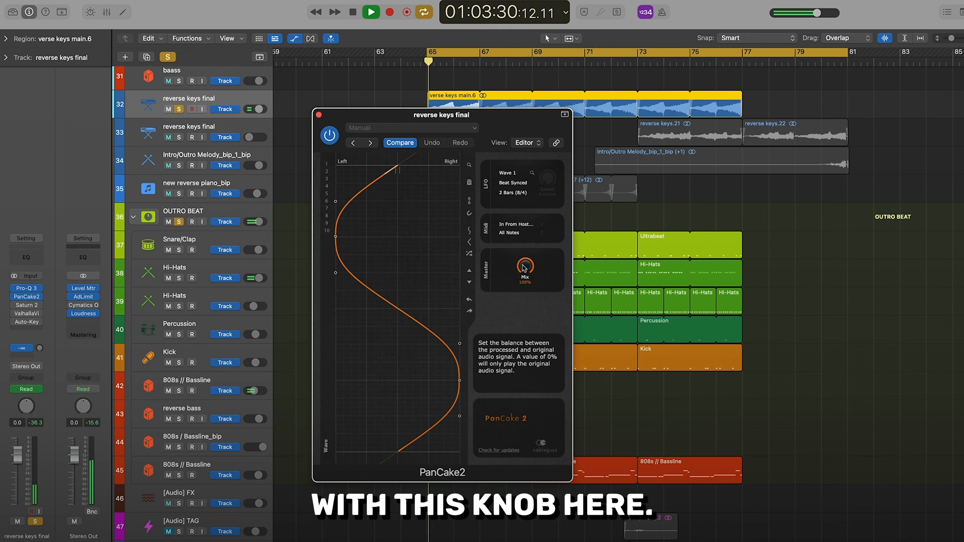
drag(525, 266, 526, 272)
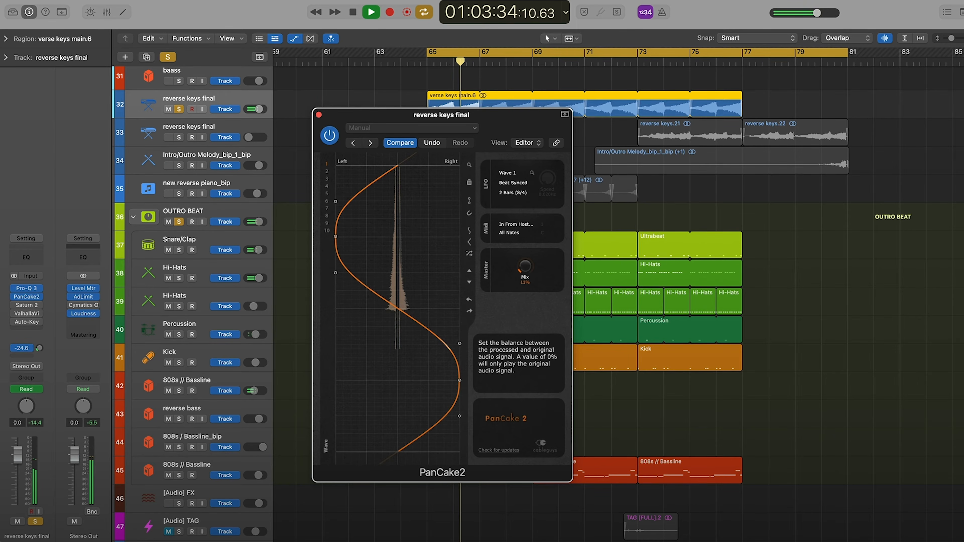
drag(525, 266, 525, 271)
key(space)
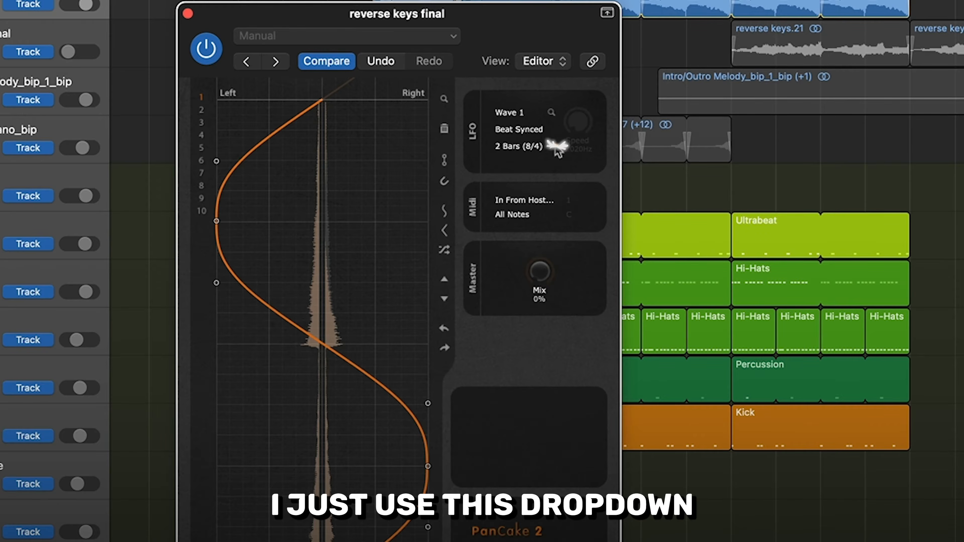
Set PanCake 2's LFO length to 1 Bar (4/4) and its Mix to 17% while playing the reverse keys
click(535, 193)
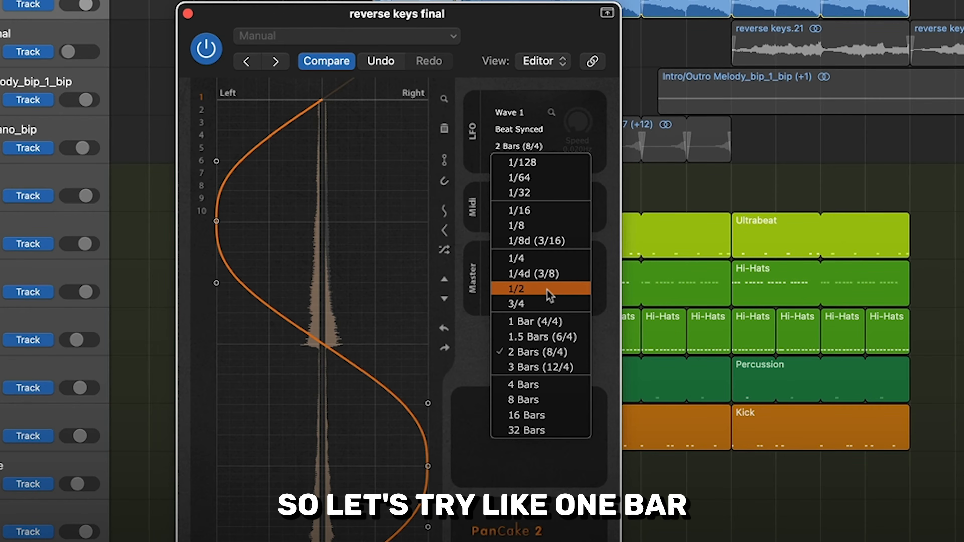
click(536, 322)
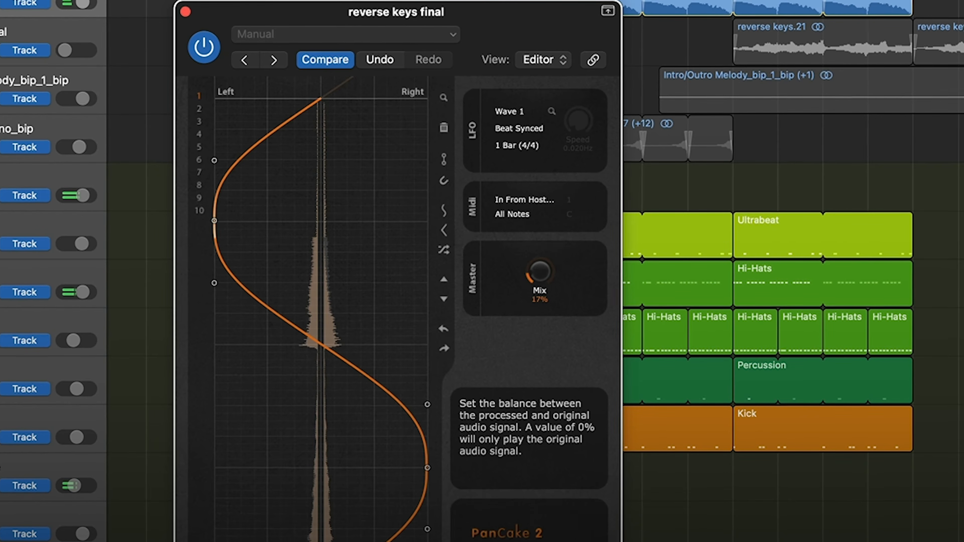
mouse_move(540, 272)
mouse_down()
mouse_move(540, 228)
mouse_move(540, 269)
mouse_up()
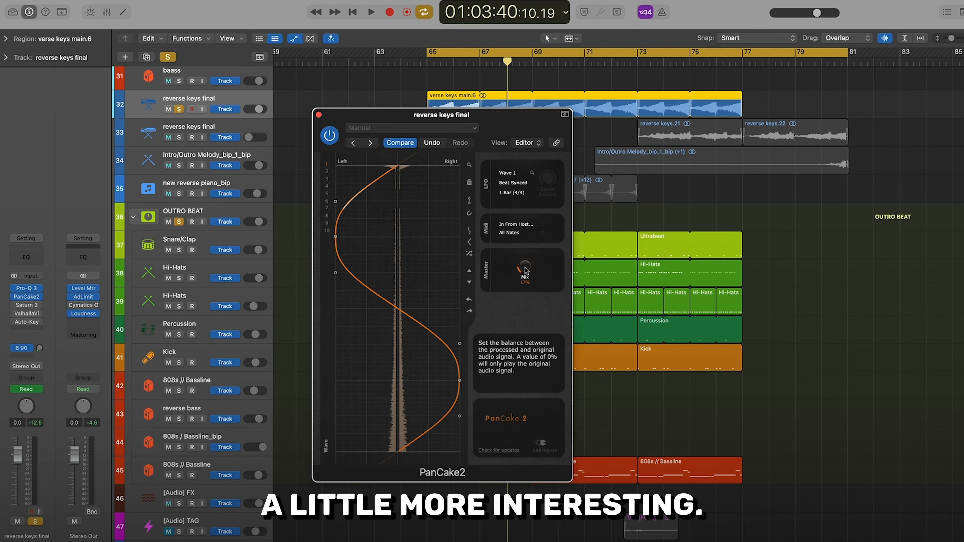
key(space)
drag(525, 269, 525, 271)
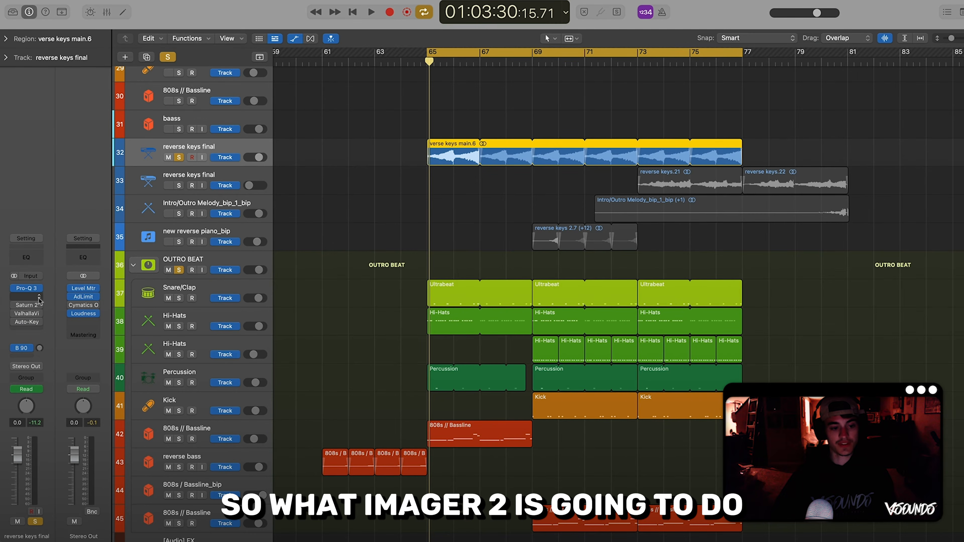
Insert iZotope Ozone Imager 2 in the slot after Pro-Q 3 on the reverse keys track
click(26, 282)
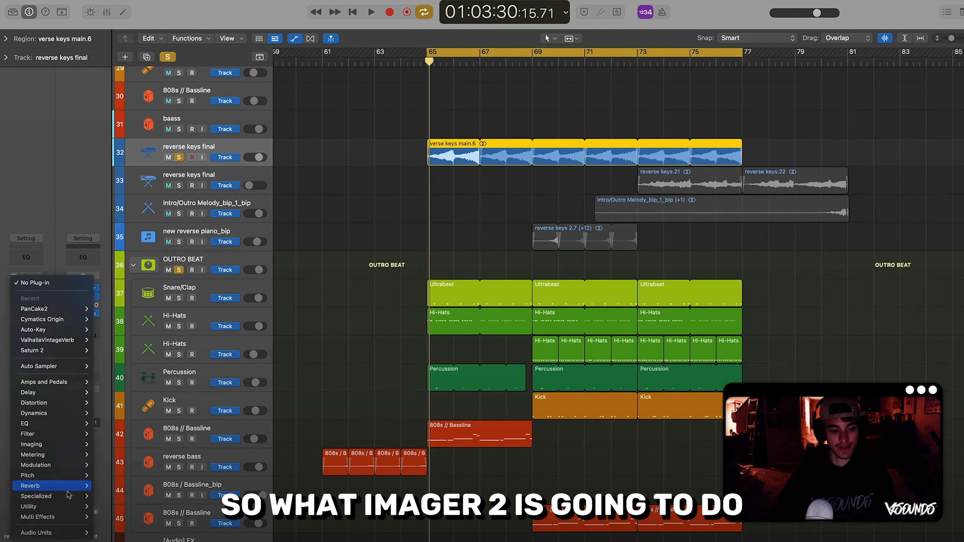
mouse_move(46, 533)
mouse_move(143, 461)
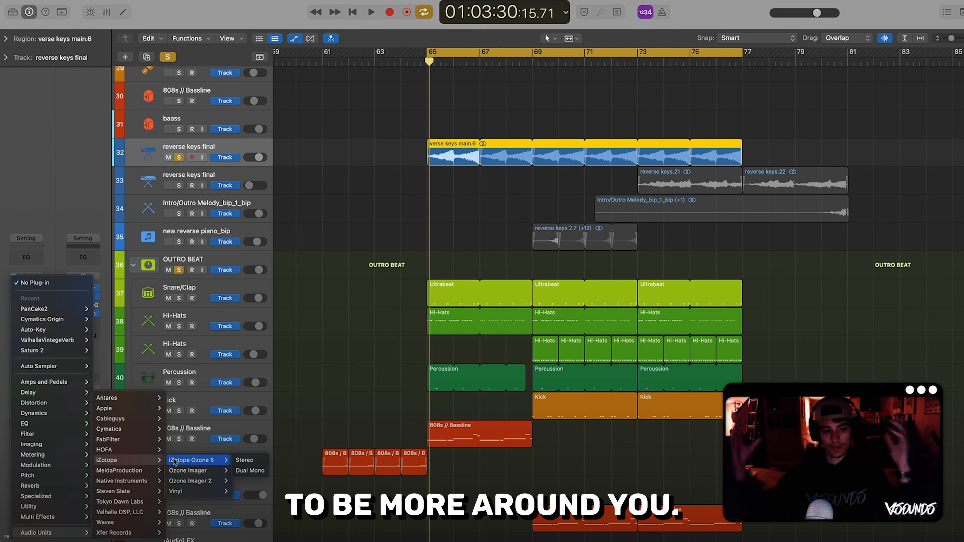
mouse_move(209, 490)
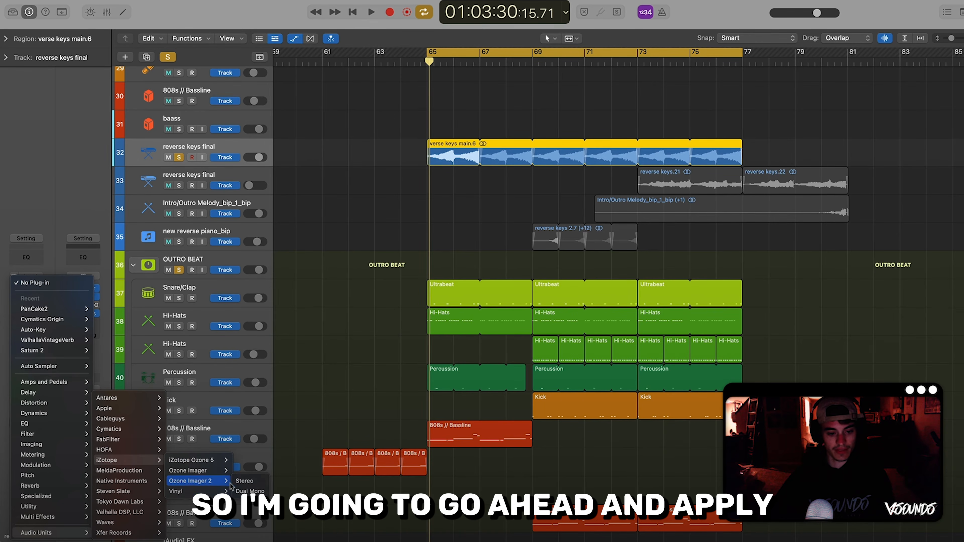
click(240, 491)
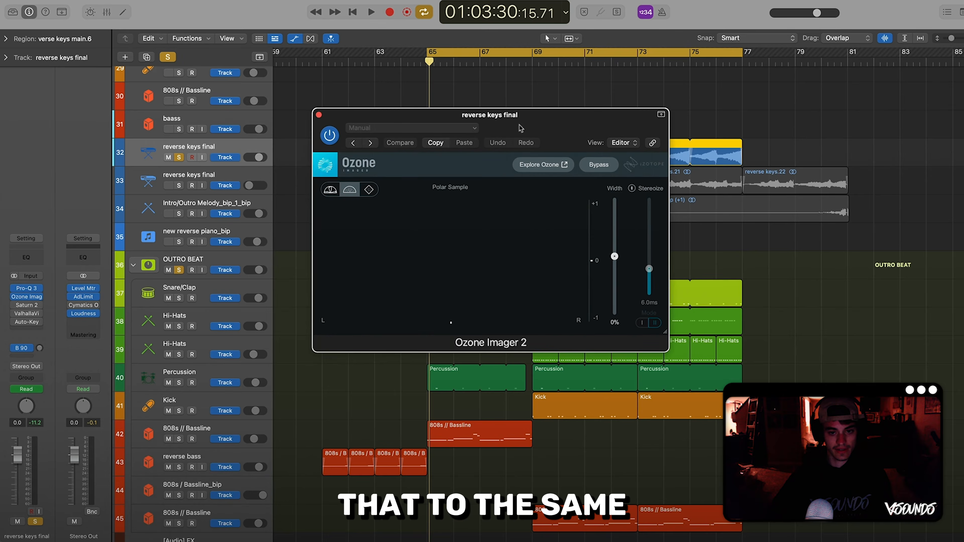
Turn on Stereoize in Ozone Imager 2 and switch it to Mode I
drag(437, 113, 431, 160)
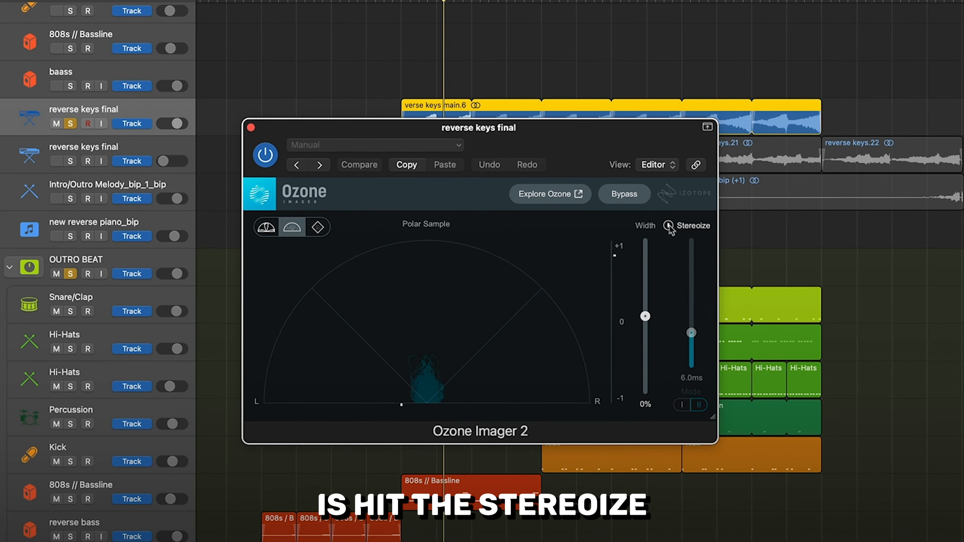
click(669, 227)
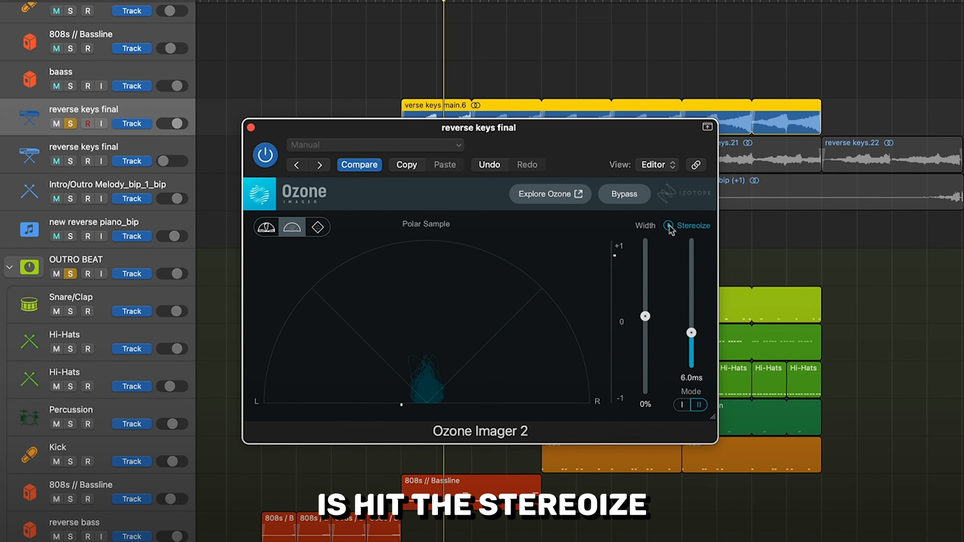
click(684, 406)
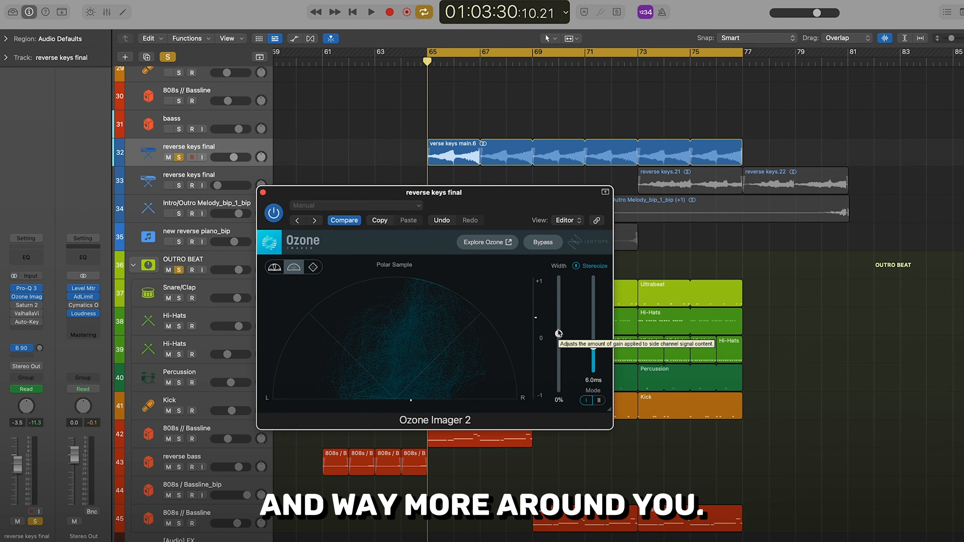
Adjust Ozone Imager 2 while the keys play, setting Width to 30% and the Stereoize amount to 5.1 ms
key(space)
drag(558, 334, 567, 307)
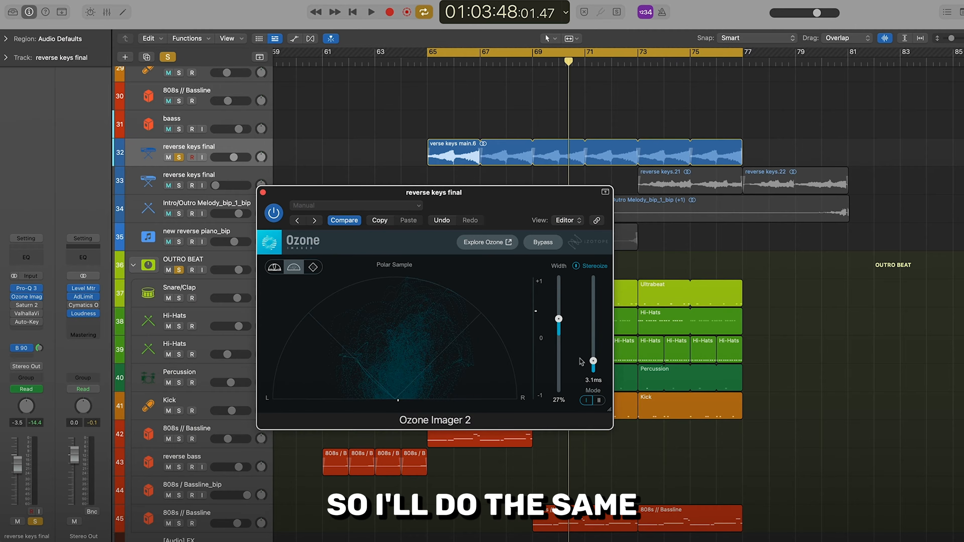
drag(594, 363, 594, 362)
key(space)
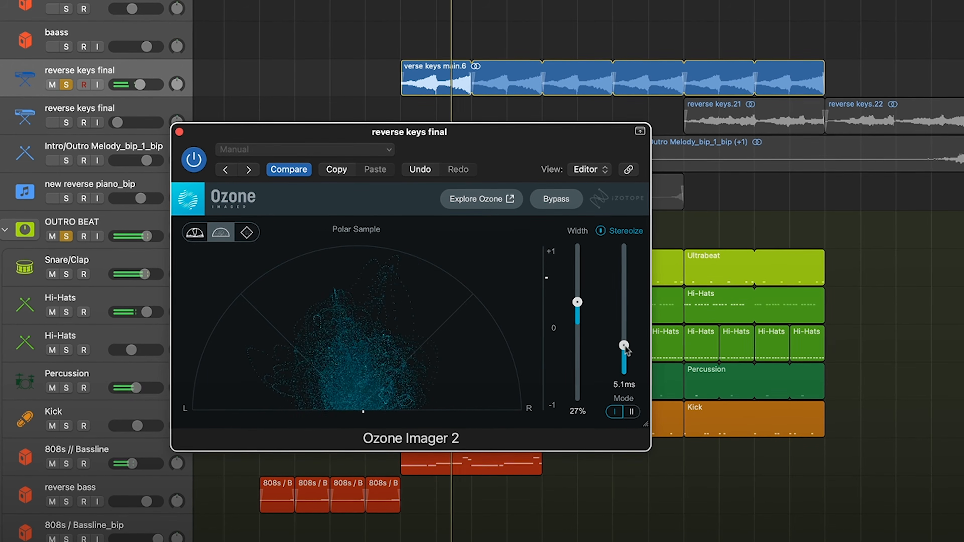
drag(625, 347, 624, 345)
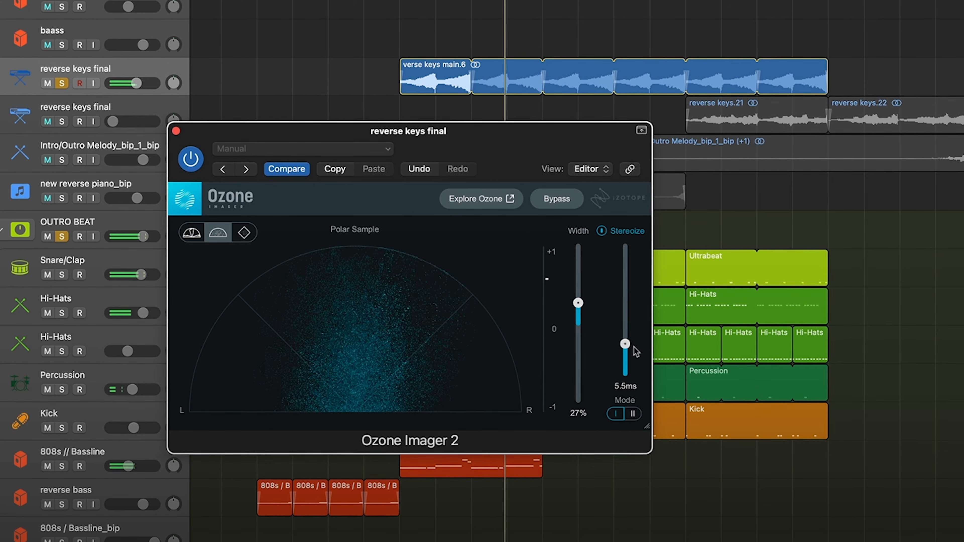
drag(624, 343, 625, 347)
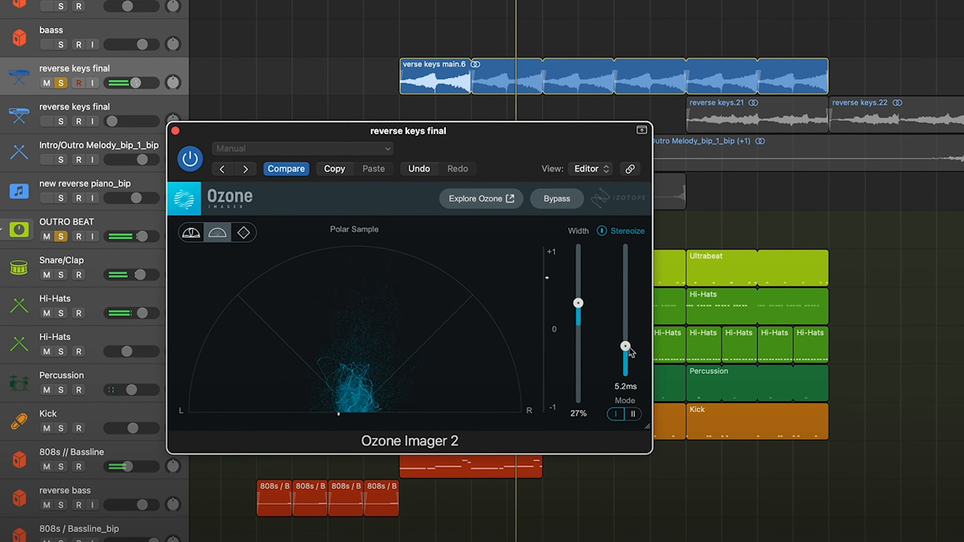
drag(577, 302, 578, 301)
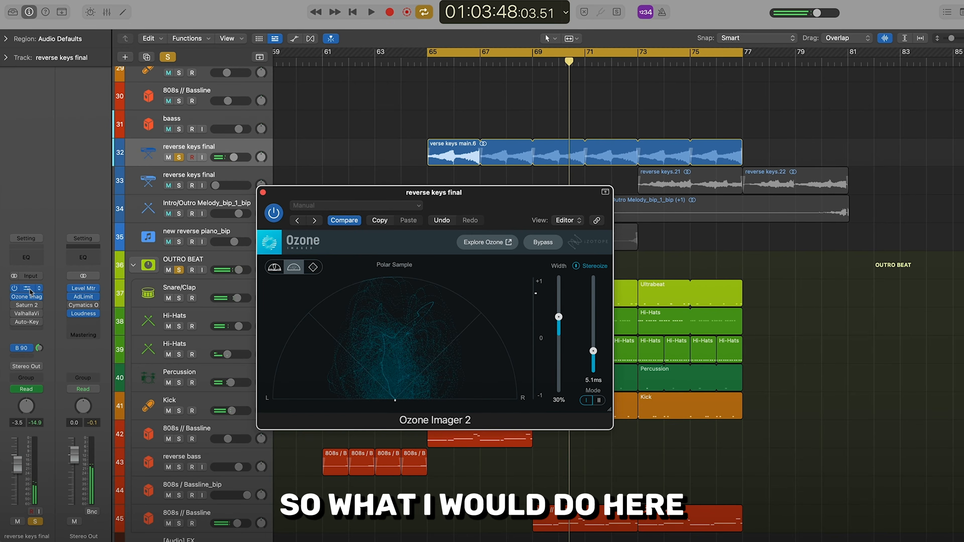
Open the reverse keys' Pro-Q 3 and deepen the cut of the band near 650 Hz during playback
click(30, 289)
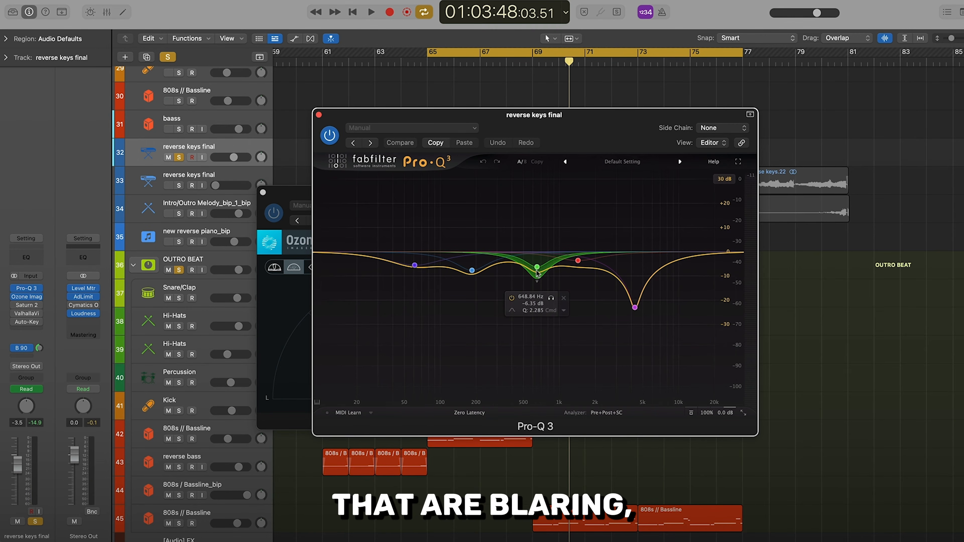
key(space)
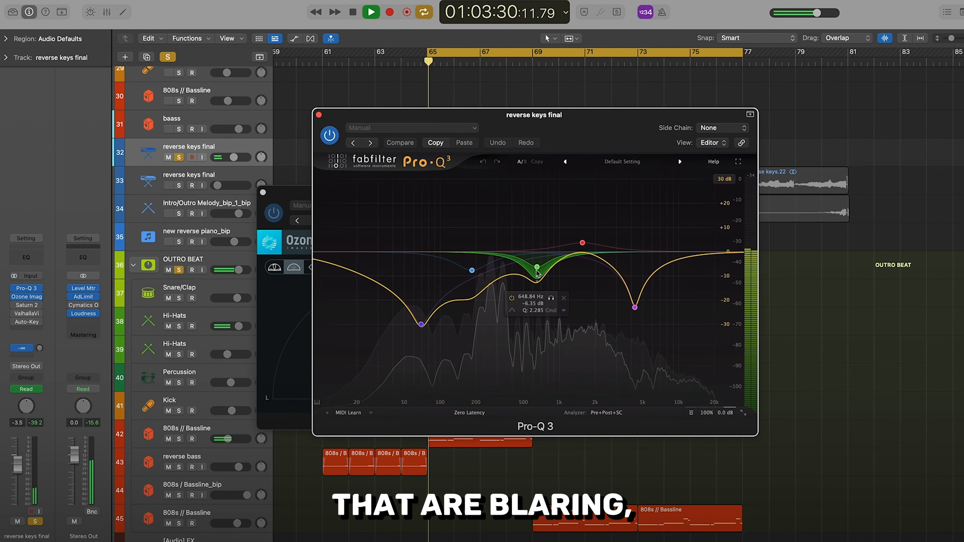
drag(537, 272, 546, 290)
key(space)
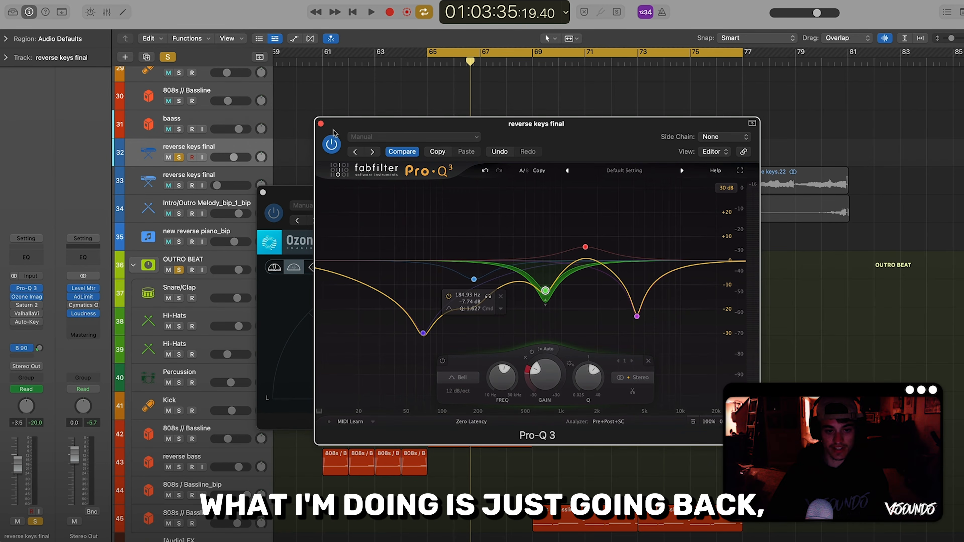
Close both plug-in windows and play the beat to compare the keys with Ozone Imager 2 bypassed
click(320, 125)
click(262, 192)
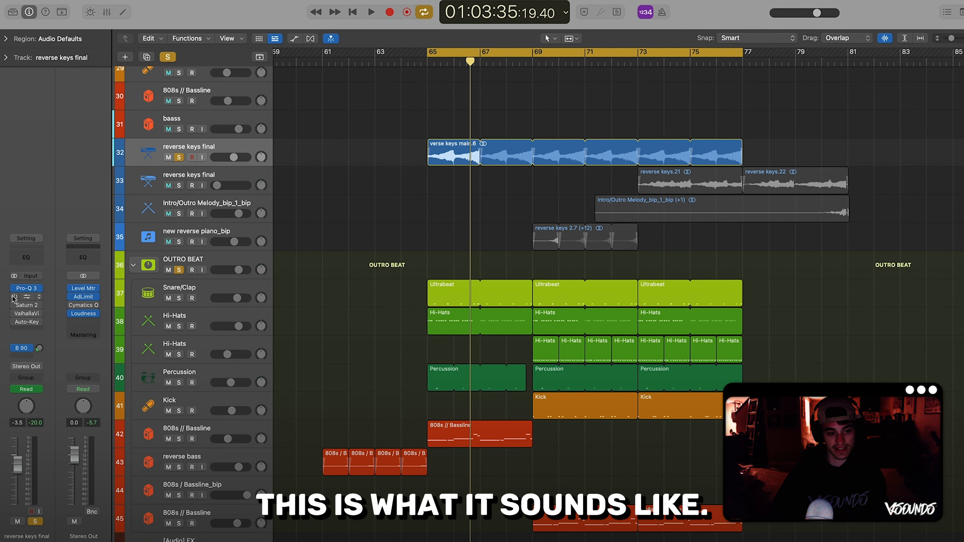
key(space)
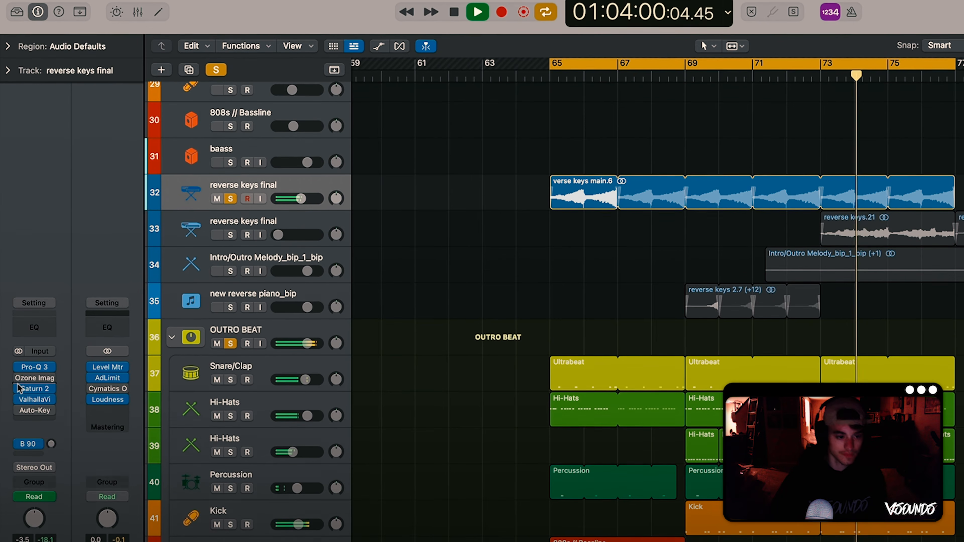
mouse_move(15, 296)
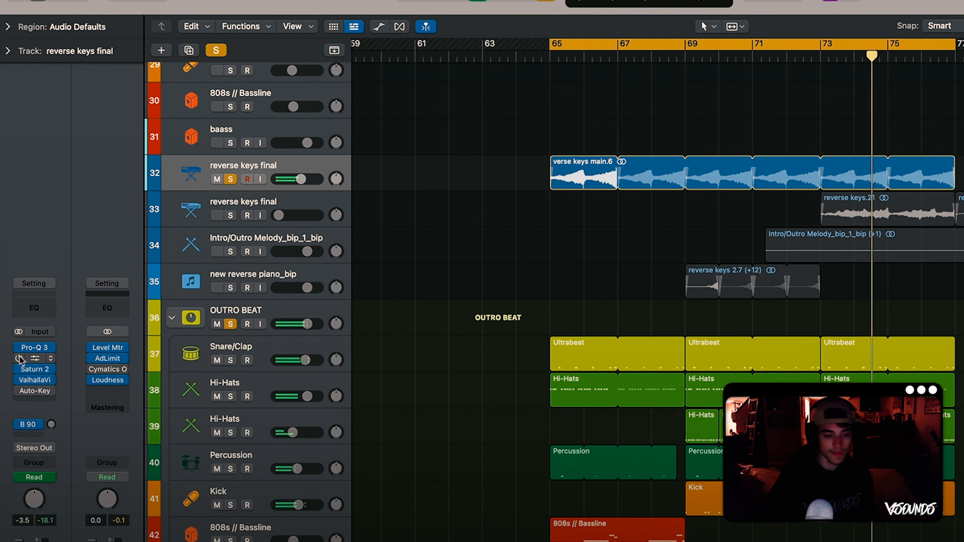